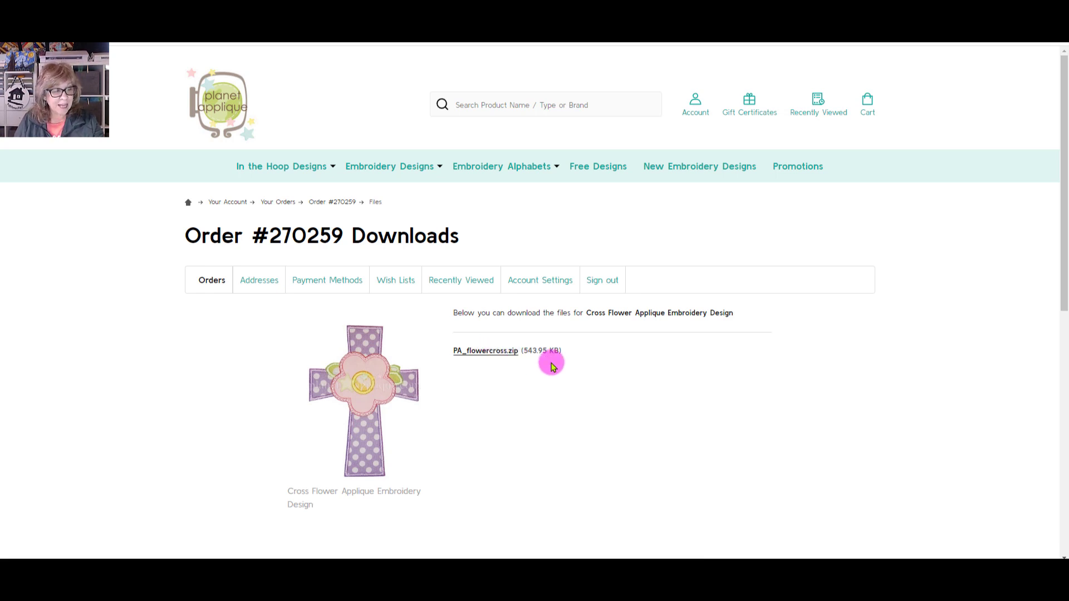
Step: Download PA_flowercross.zip, open the archive and look through the files in its PA-flowercross folder
click(497, 352)
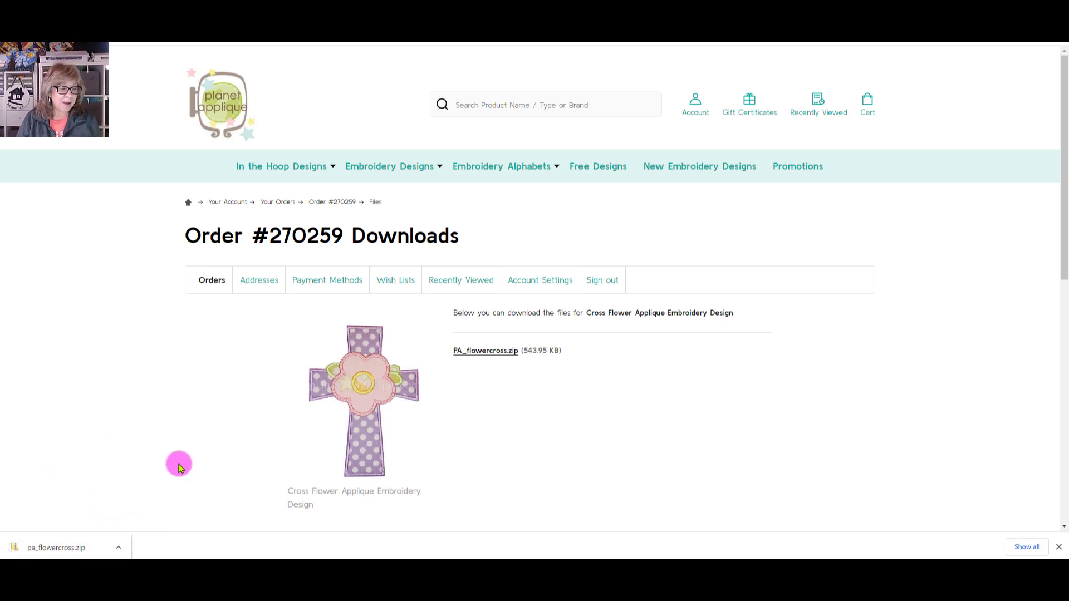
click(51, 550)
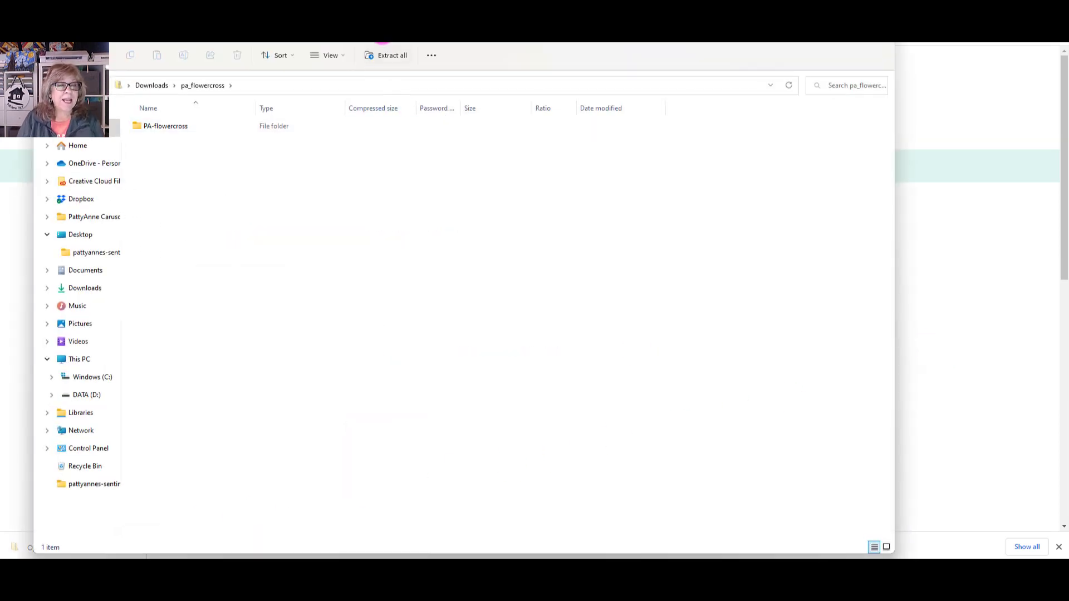
click(165, 125)
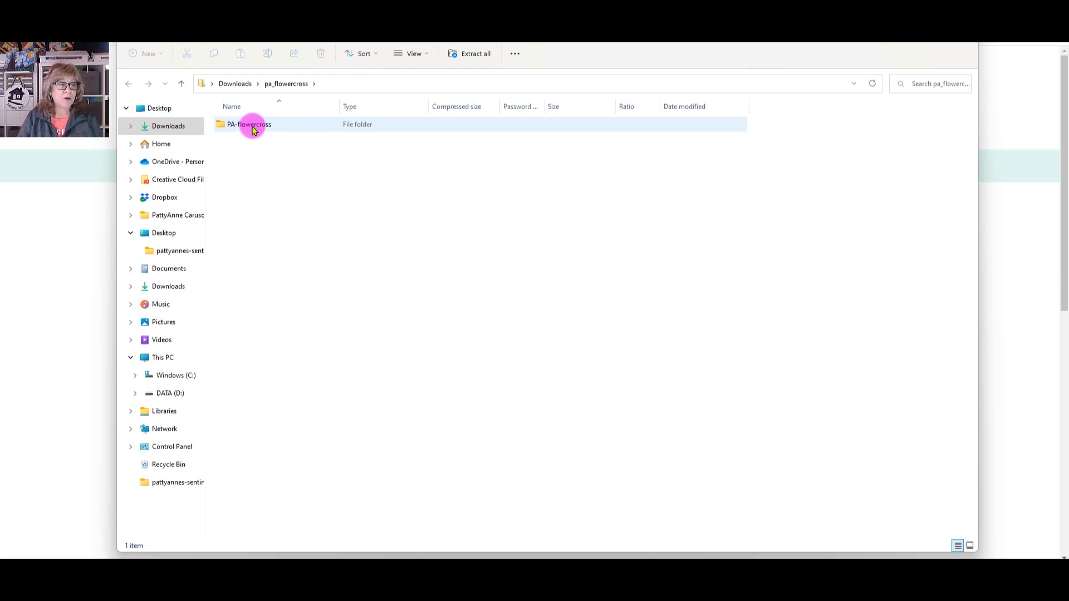
double_click(252, 126)
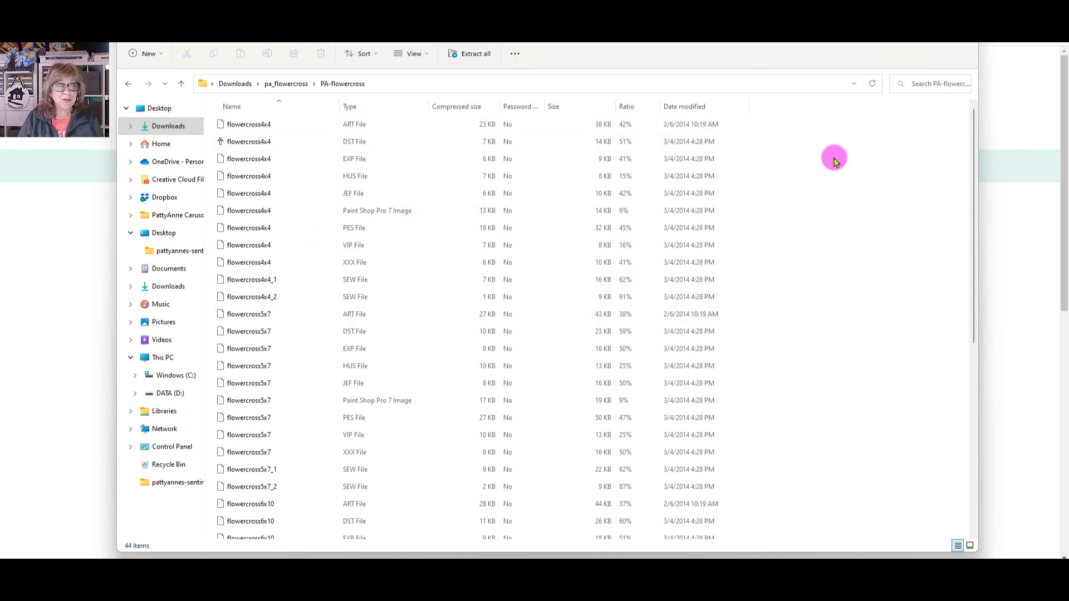
scroll(819, 184, down, 4)
scroll(761, 384, up, 4)
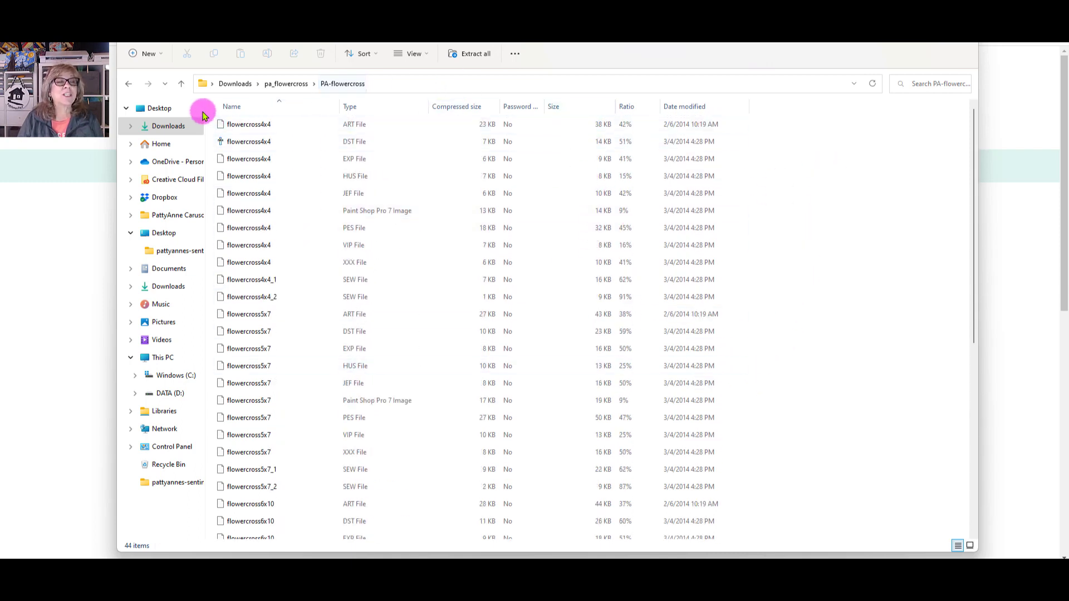
Step: Extract the whole pa_flowercross archive to the pa_flowercross folder in Downloads, showing the extracted files when complete
click(180, 84)
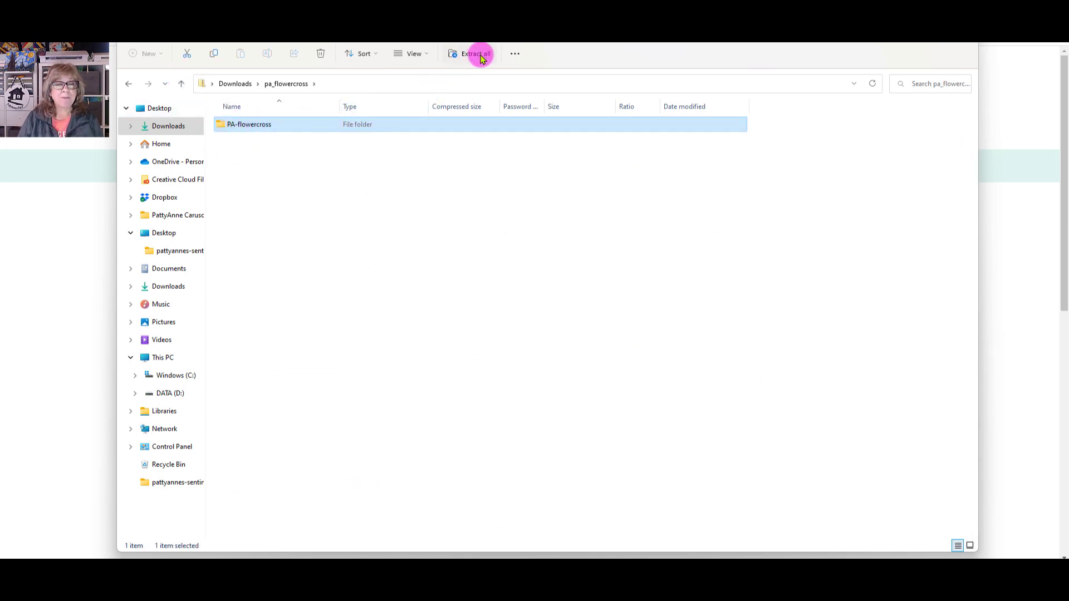
click(476, 54)
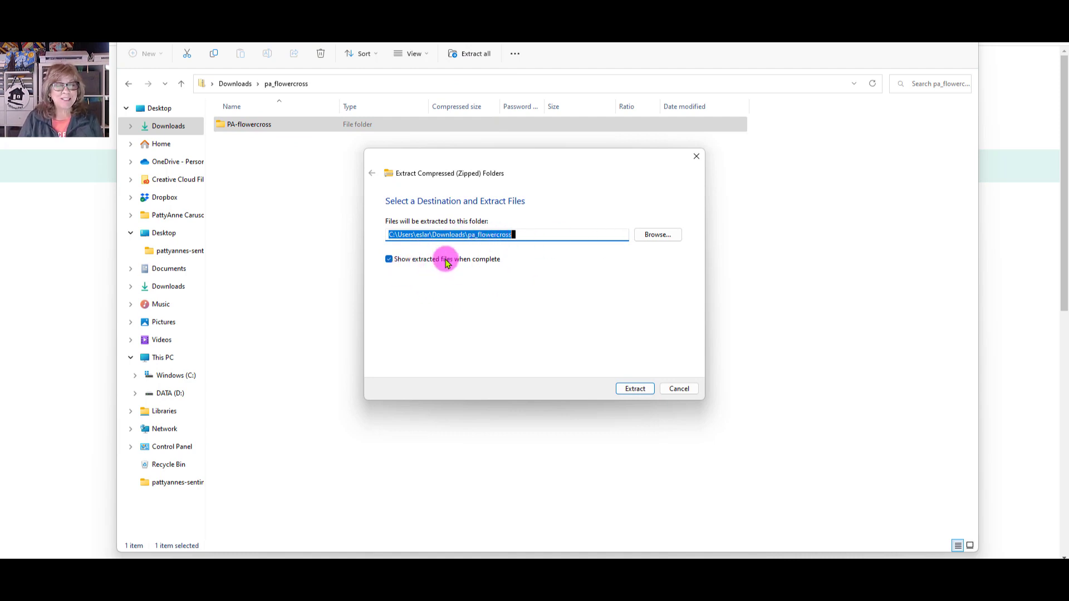
click(635, 389)
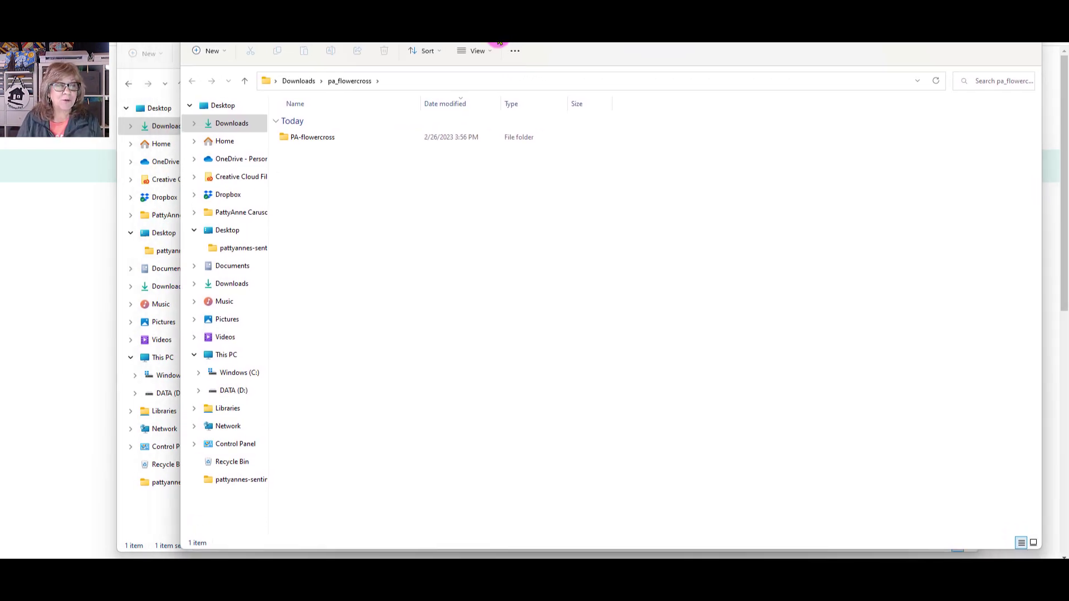
Step: Open the extracted PA-flowercross folder and review the sizes and formats of its design files
click(312, 140)
double_click(313, 140)
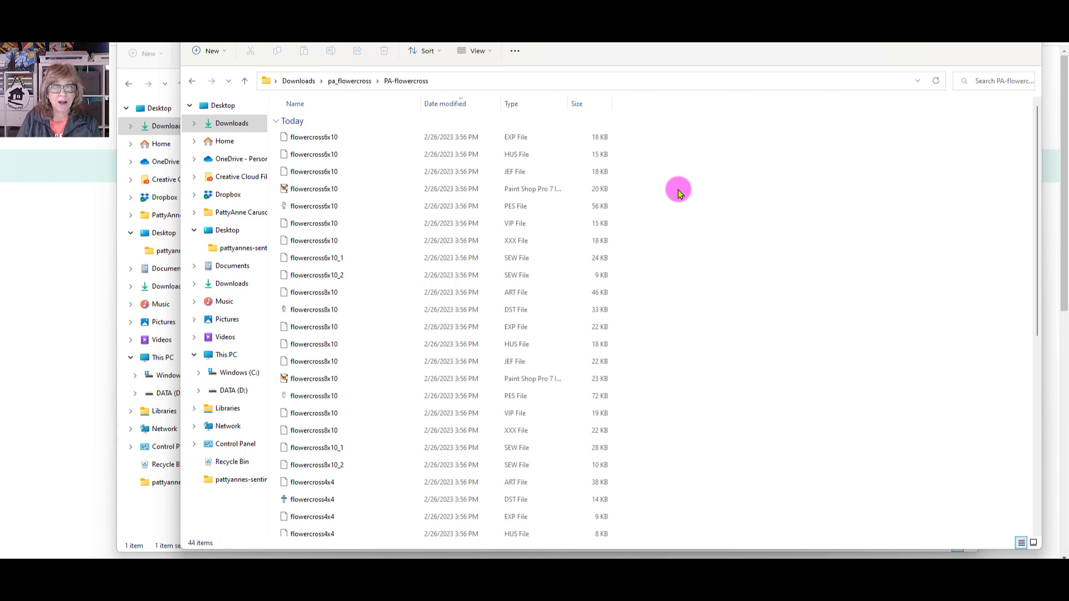
scroll(684, 206, down, 5)
scroll(687, 217, down, 2)
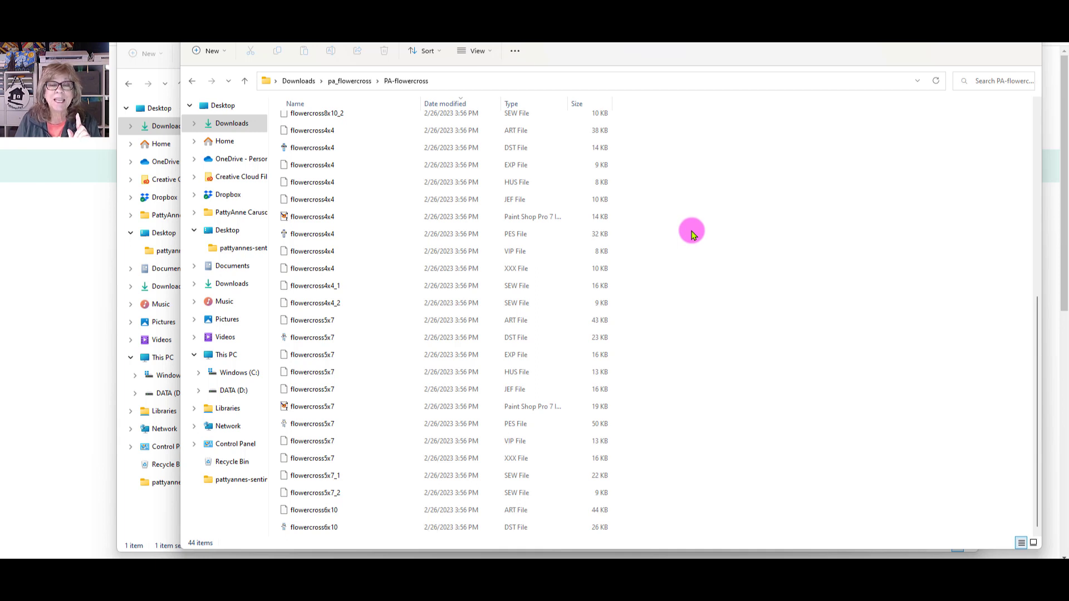
scroll(692, 234, up, 7)
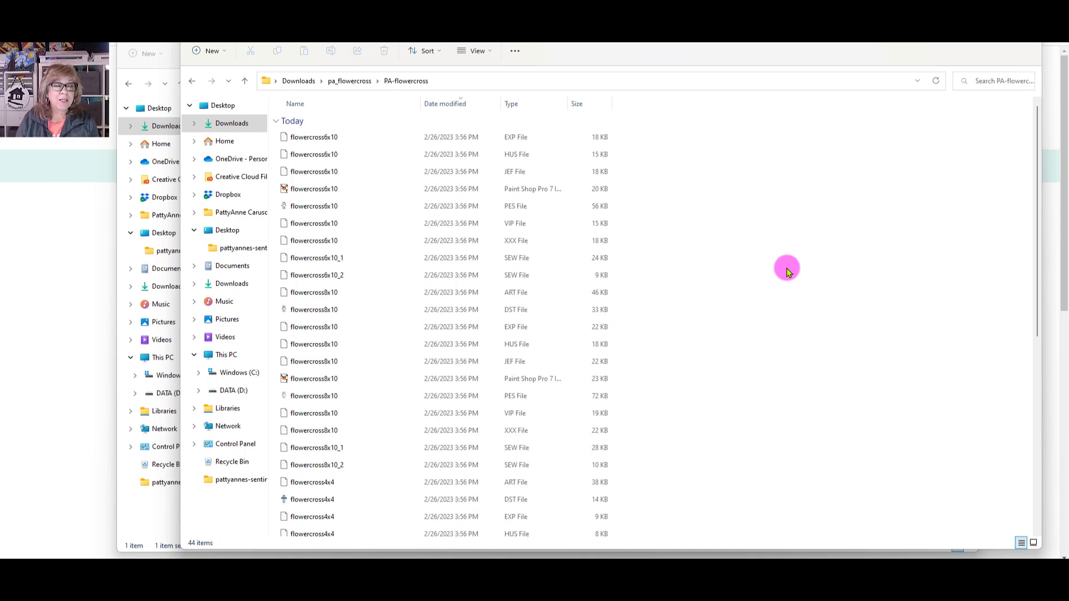
drag(557, 26, 550, 10)
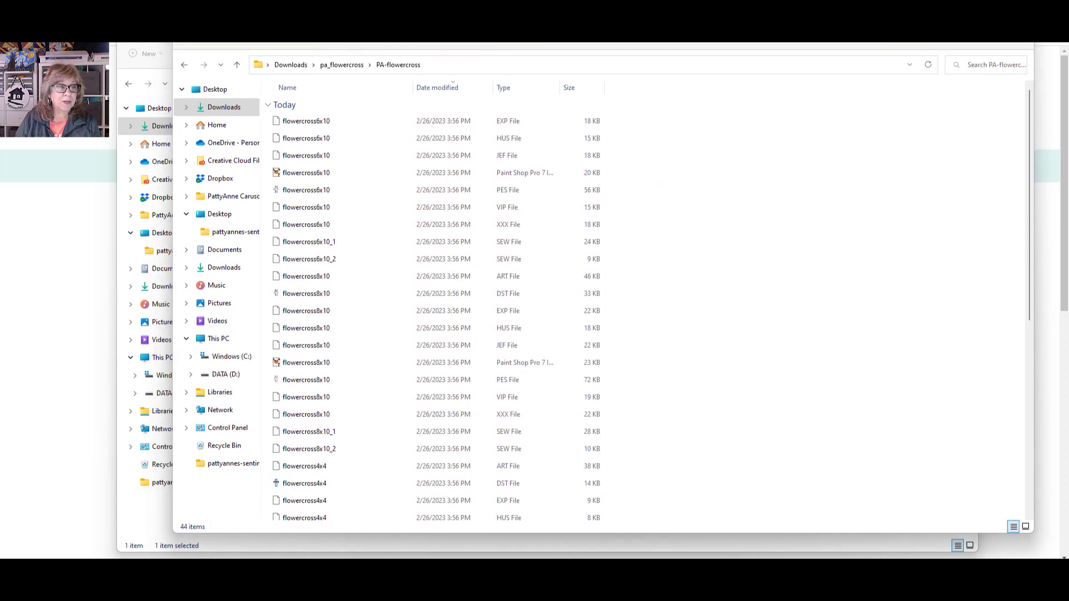
Step: Select all files in the folder except the PES and Paint Shop Pro image files of the 5x7 and 4x4 designs
click(323, 125)
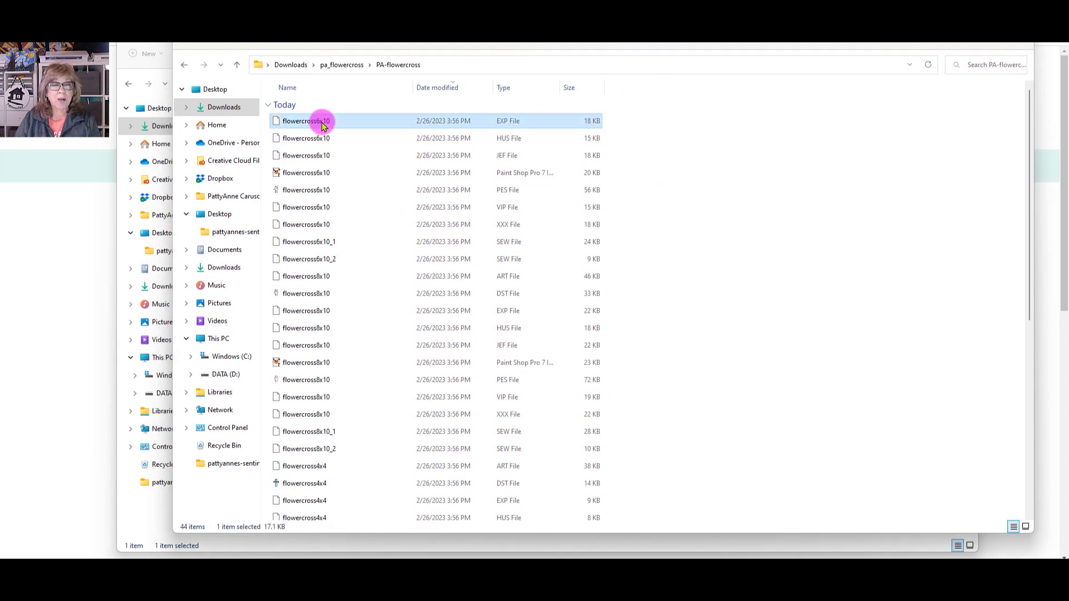
scroll(412, 223, down, 7)
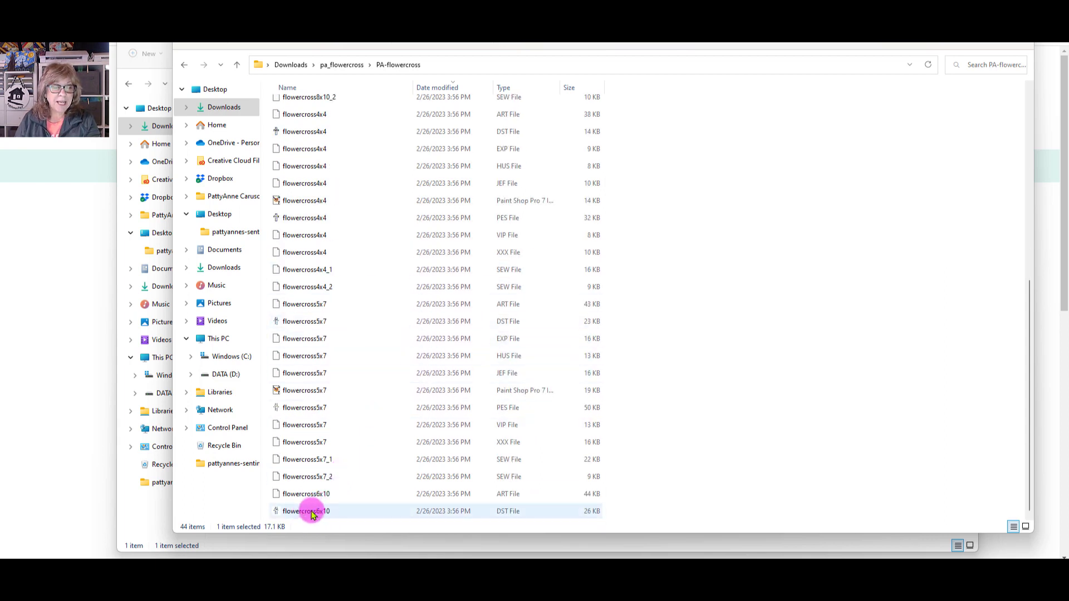
key(ctrl+a)
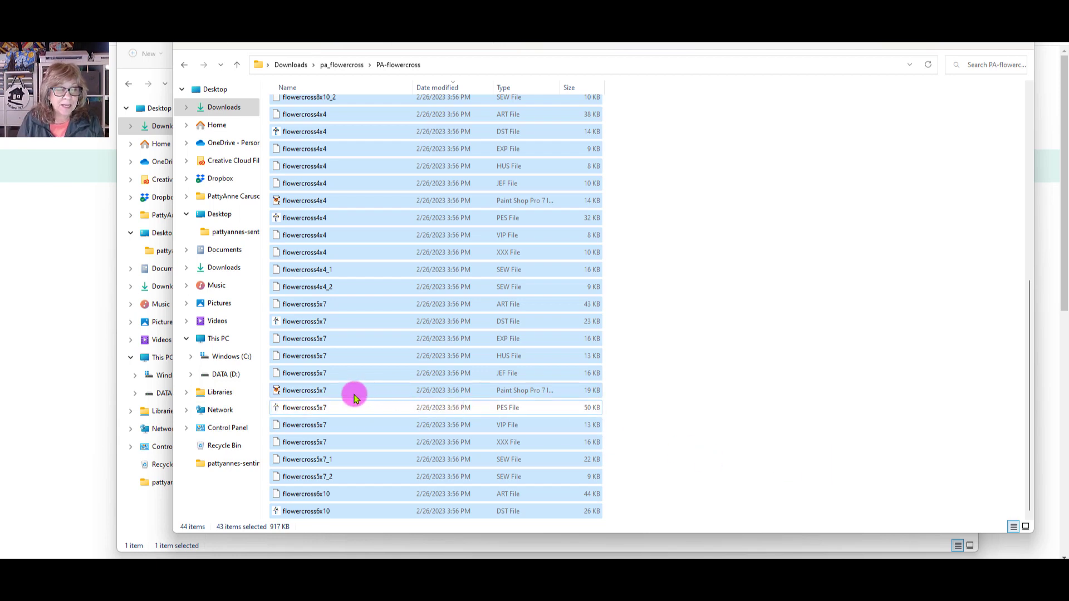
ctrl+click(342, 391)
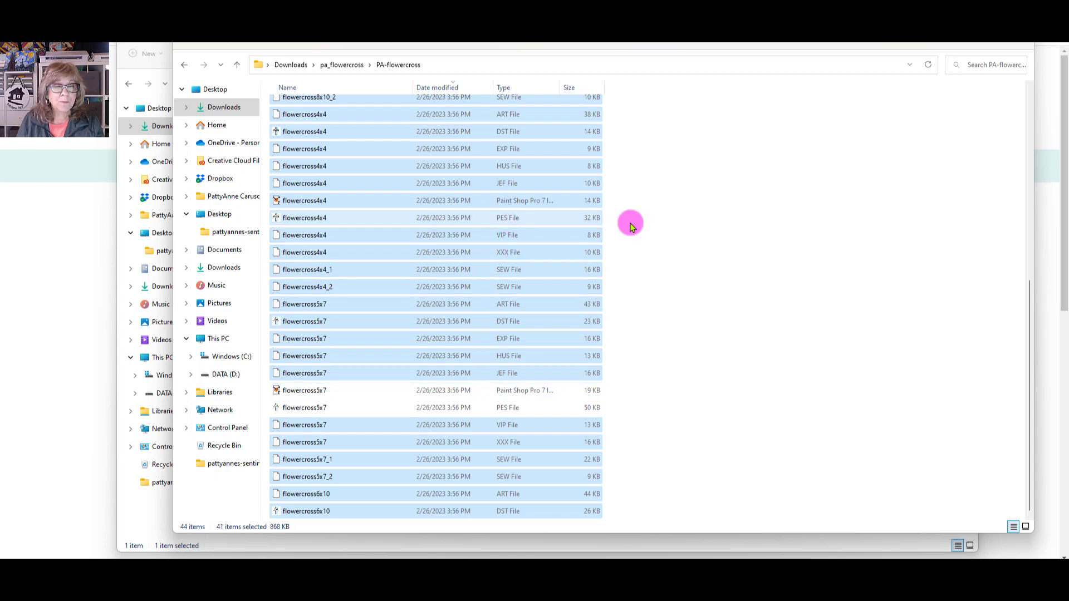
ctrl+click(536, 203)
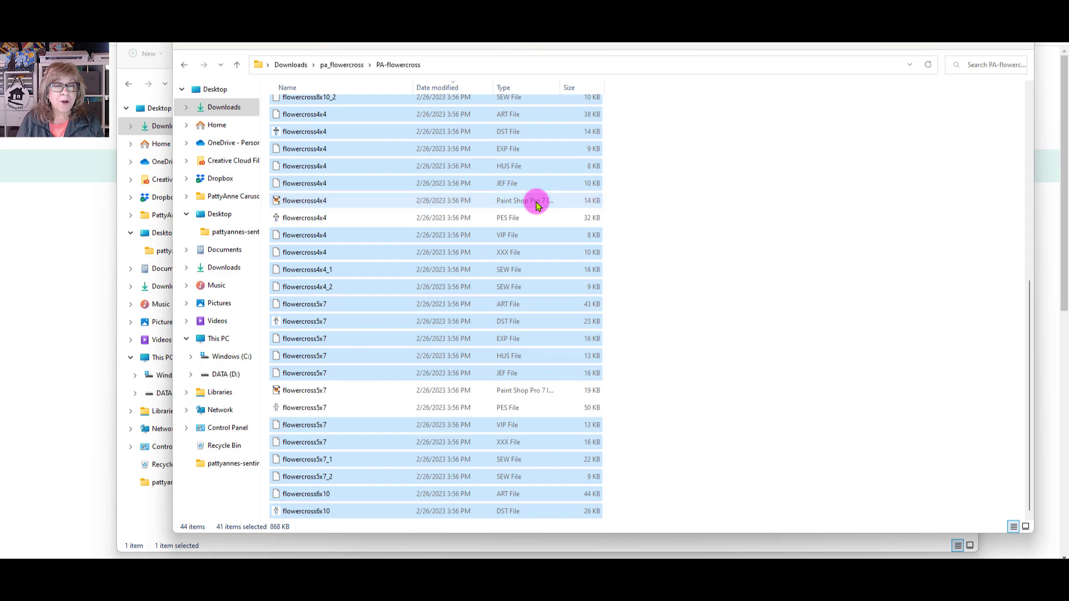
Step: Exclude the flowercross6x10 image and PES files from the selection as well, and delete all files that remain selected
scroll(683, 258, up, 1)
scroll(684, 261, up, 3)
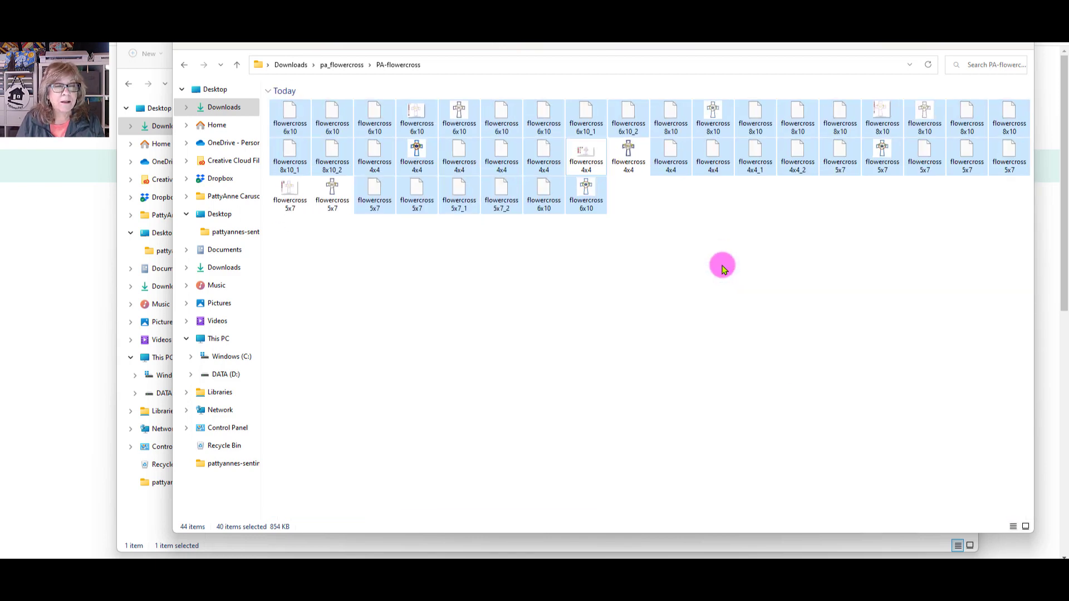
scroll(721, 268, down, 1)
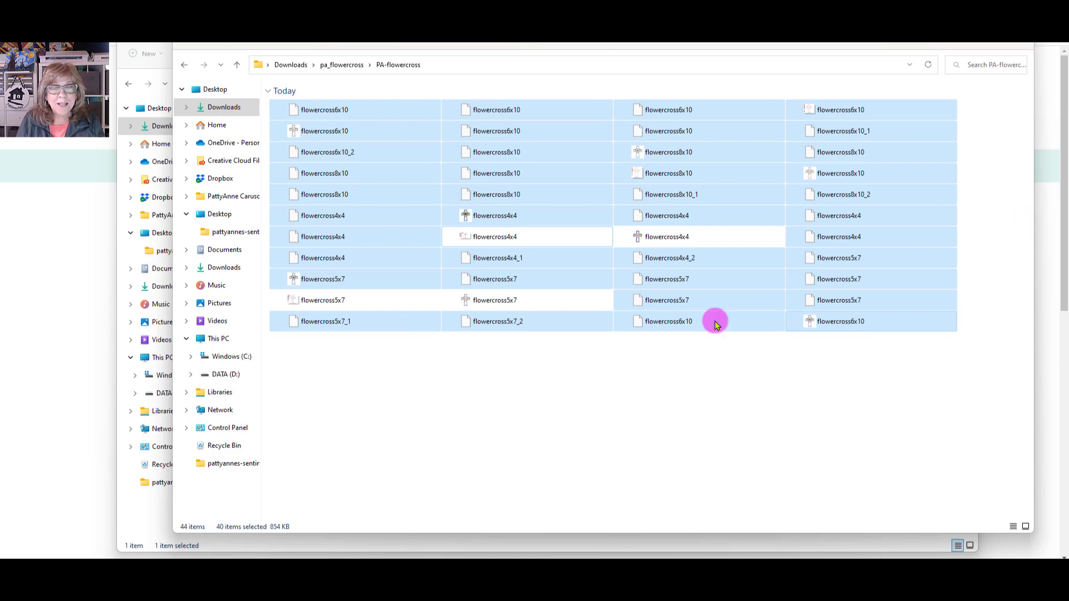
scroll(755, 223, down, 1)
scroll(755, 223, up, 1)
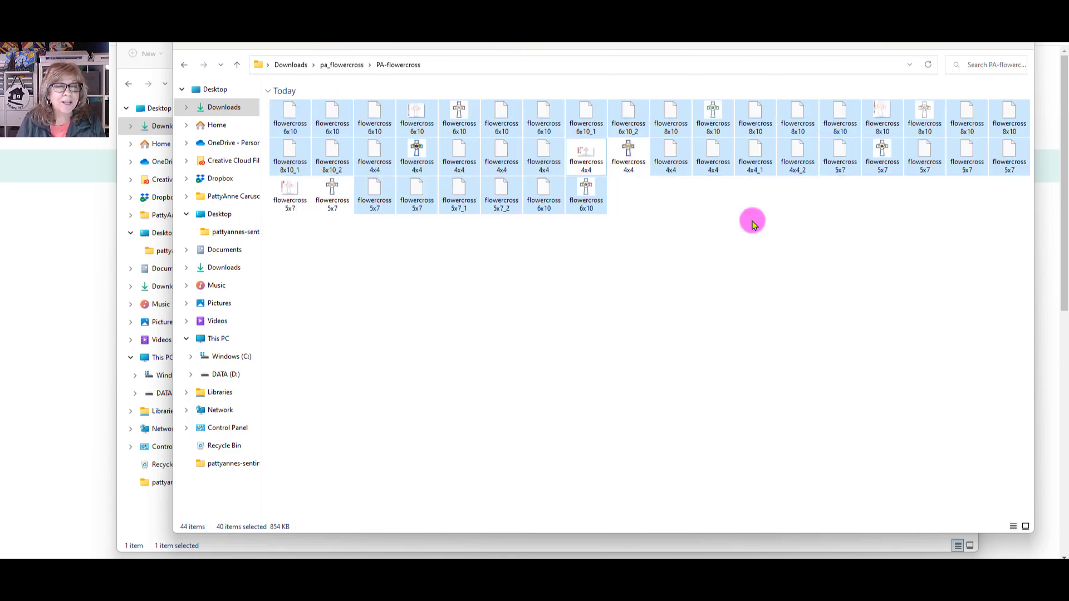
scroll(771, 239, down, 2)
scroll(778, 238, down, 2)
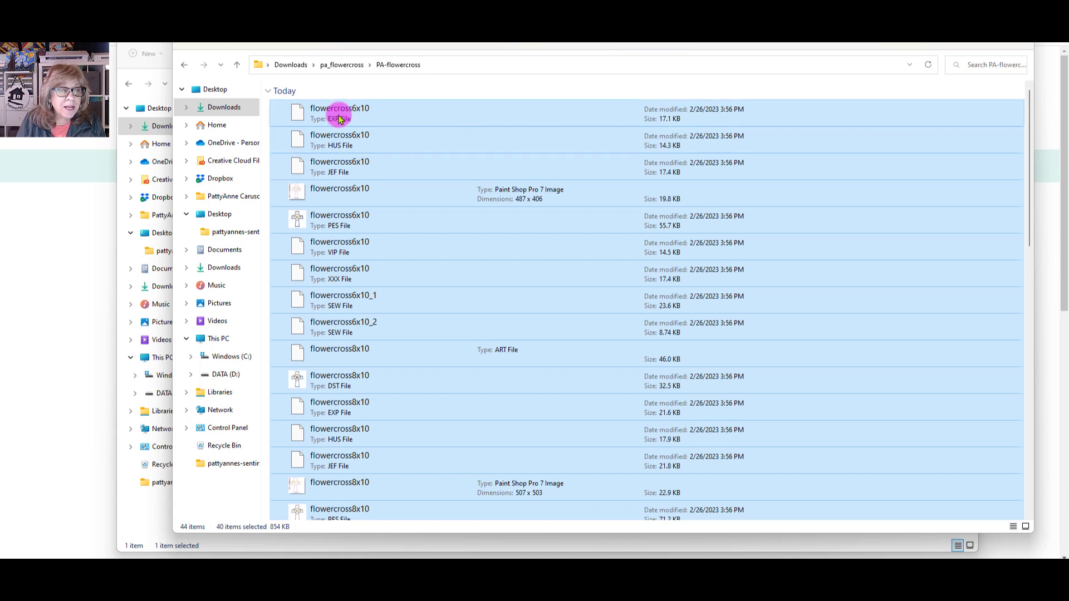
ctrl+click(367, 192)
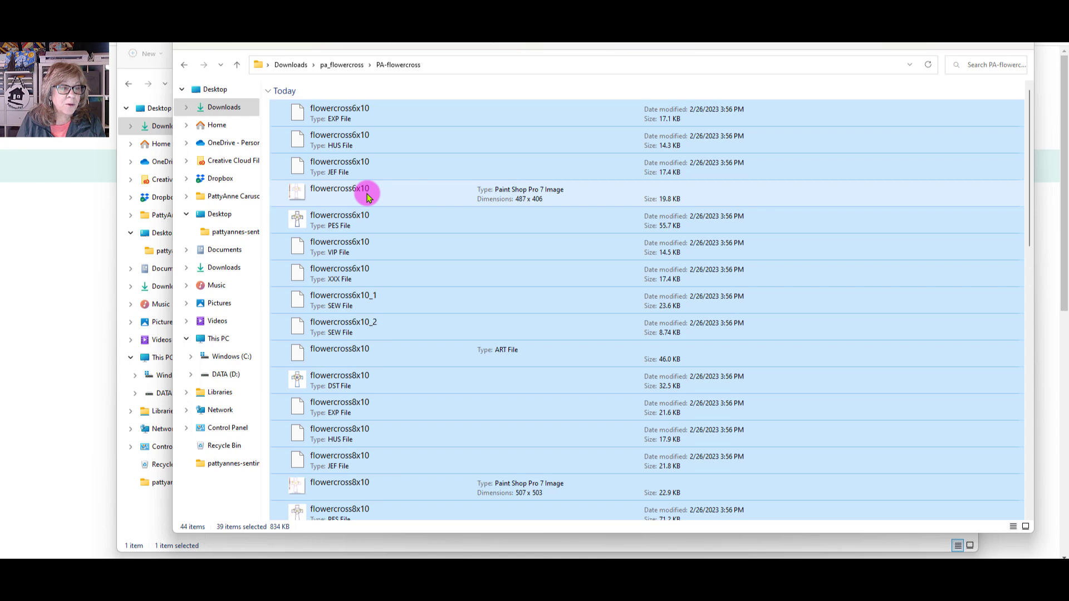
ctrl+click(359, 223)
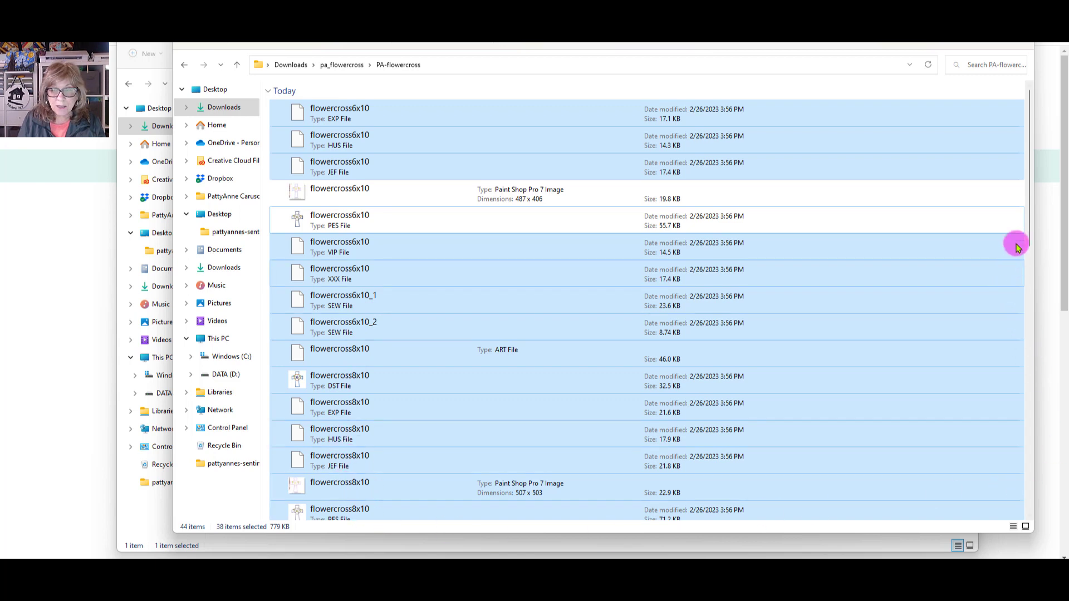
drag(1029, 216, 1029, 531)
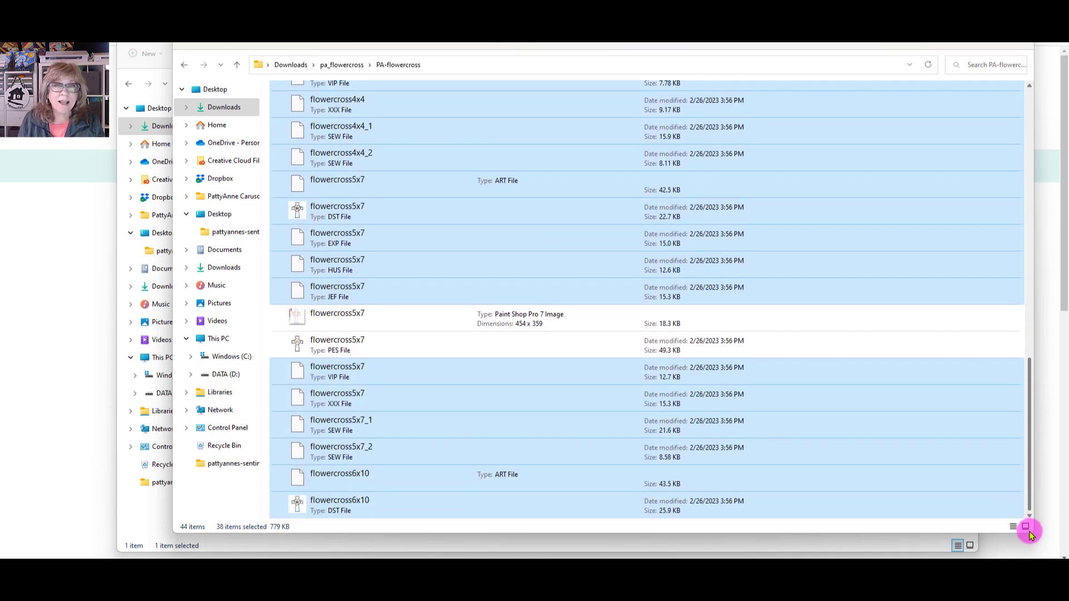
drag(1030, 531, 1064, 387)
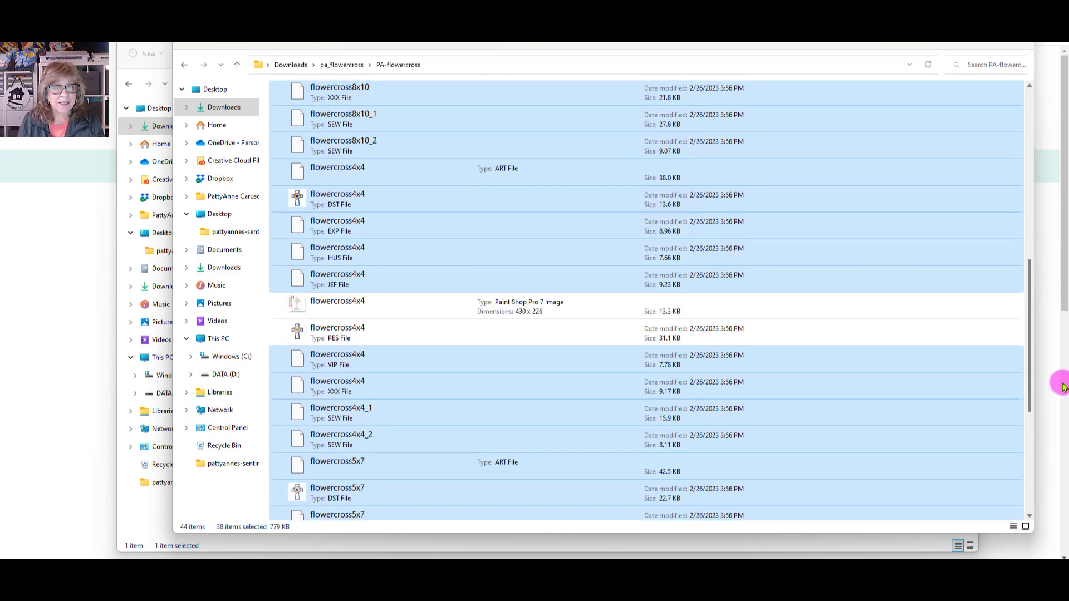
drag(1062, 387, 1064, 181)
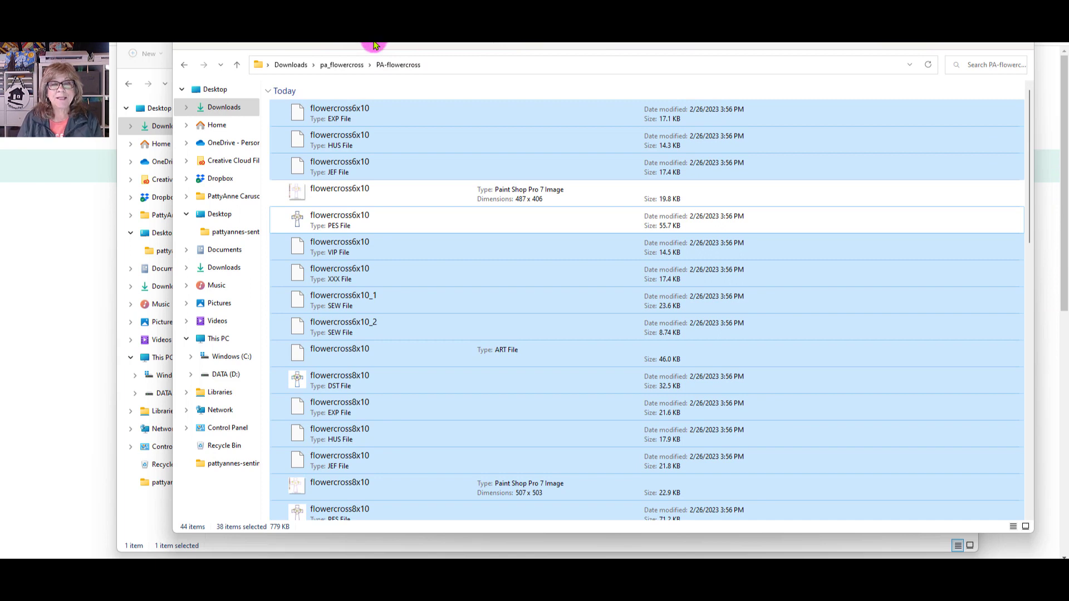
key(Delete)
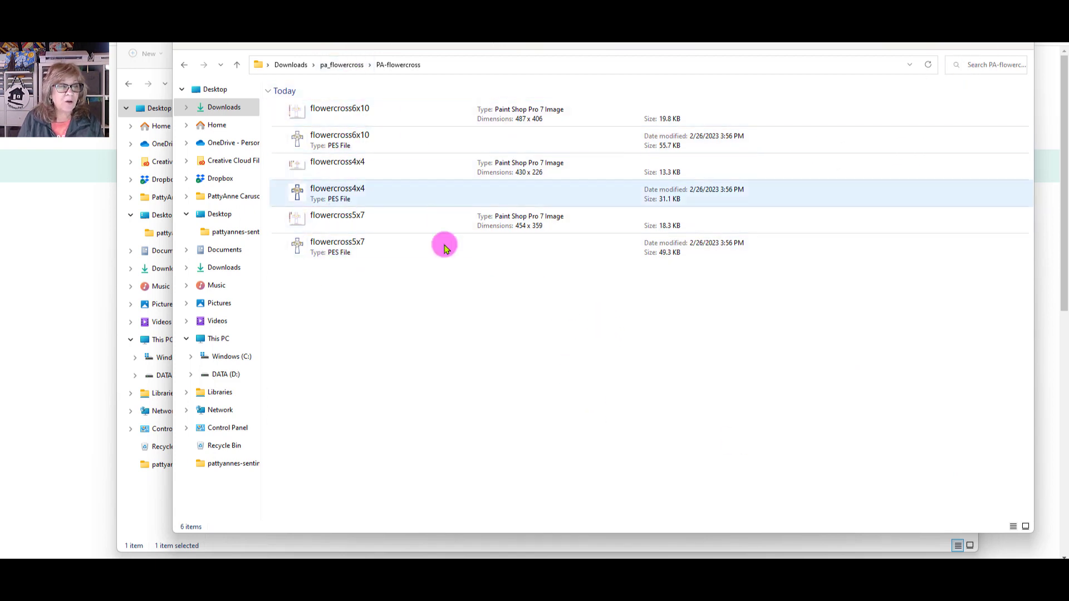
Step: Show the remaining files as large thumbnails and select the flowercross5x7 PES design
right_click(578, 328)
mouse_move(615, 341)
click(798, 342)
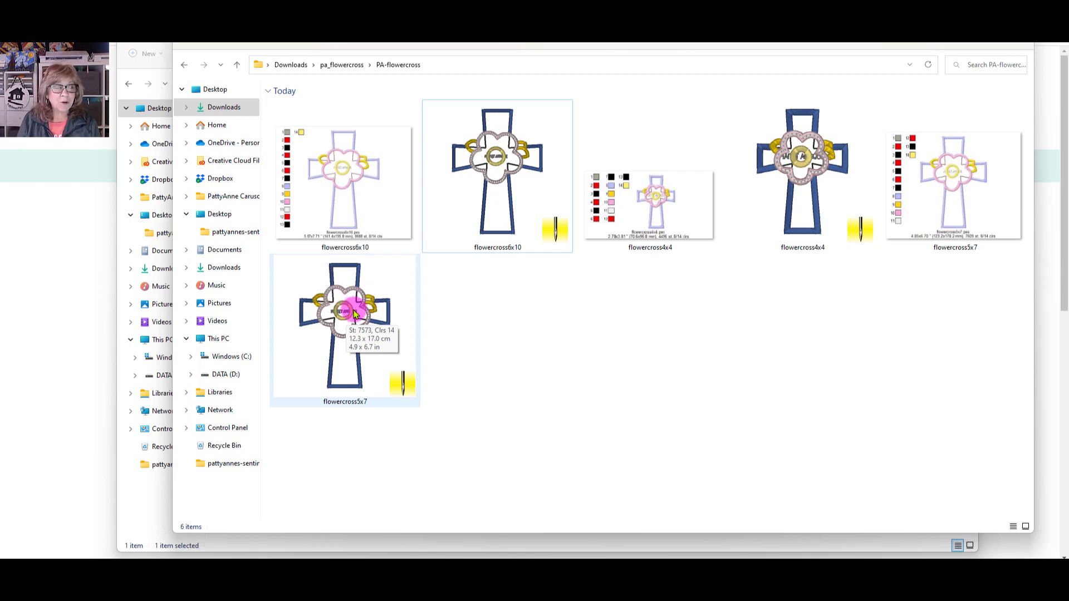
click(354, 310)
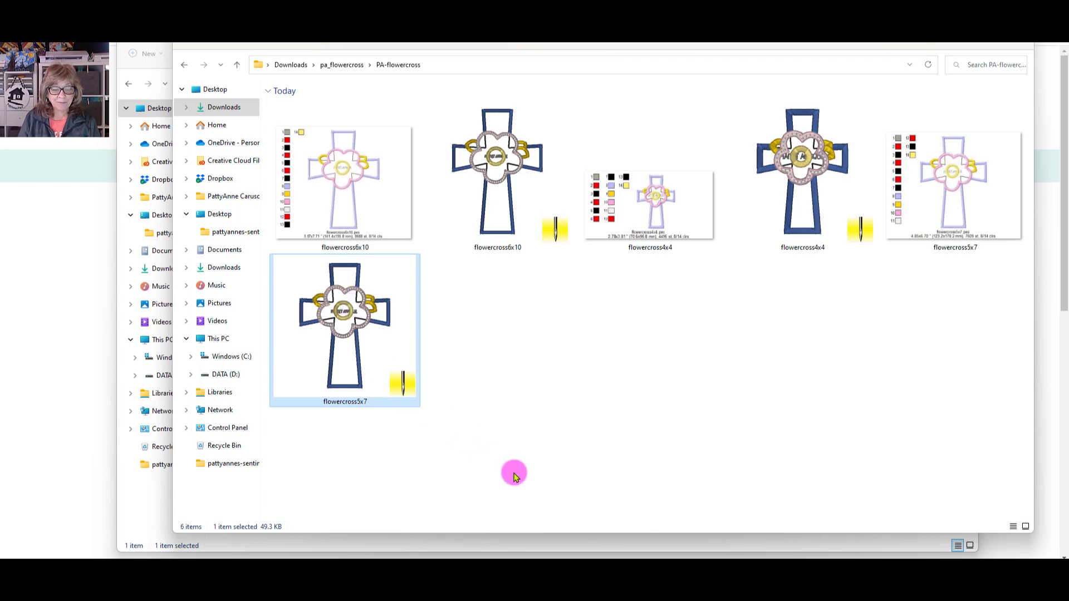
Step: Switch to Embrilliance and open the flowercross5x7 PES design from the PA-flowercross folder within the pa_flowercross download
mouse_move(724, 557)
click(768, 521)
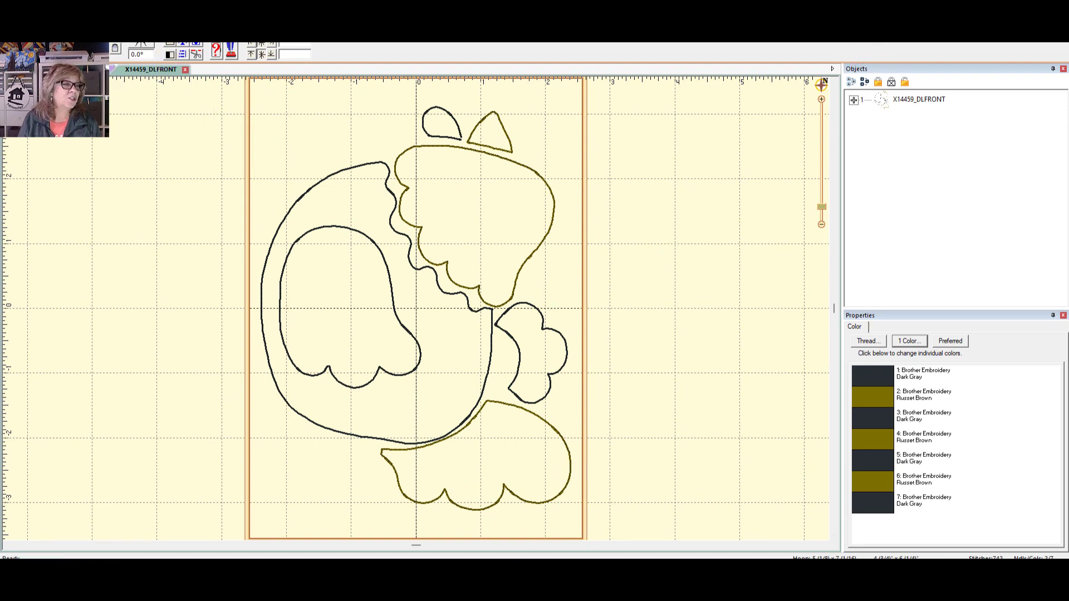
key(ctrl+o)
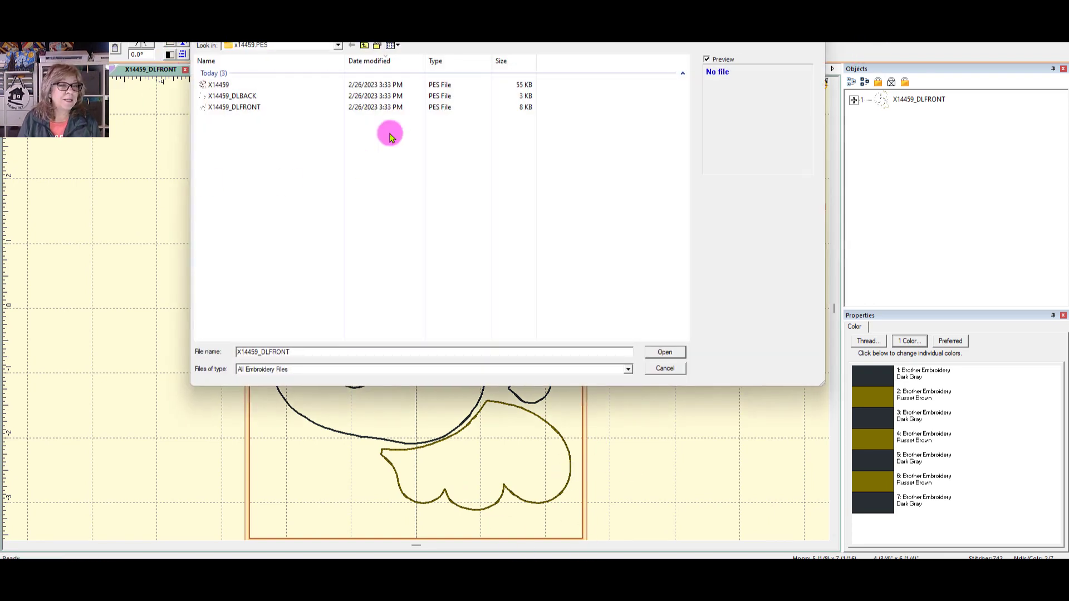
click(366, 46)
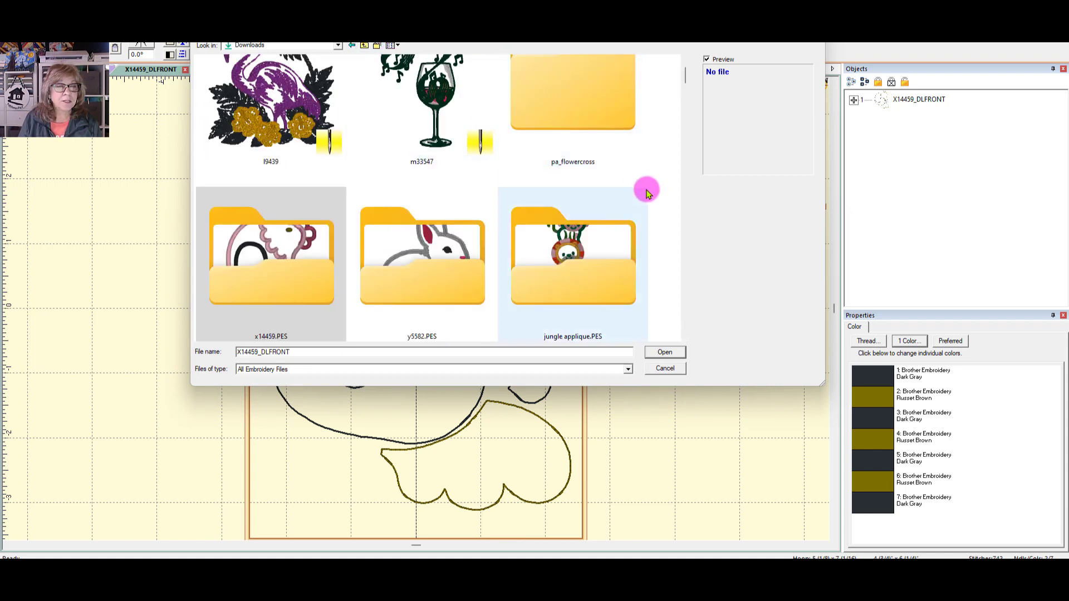
scroll(646, 190, up, 1)
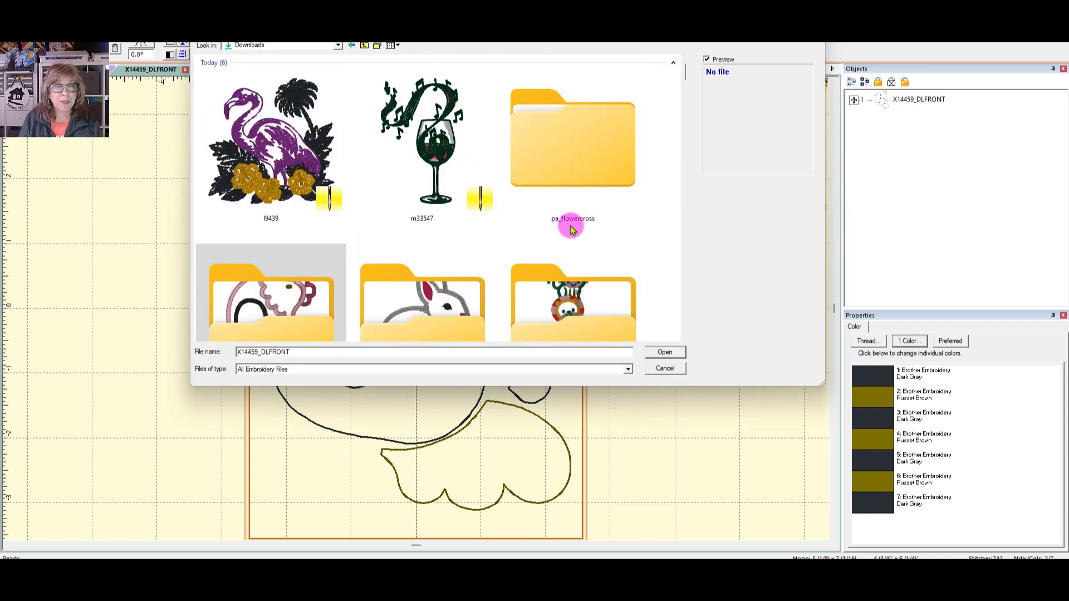
click(569, 143)
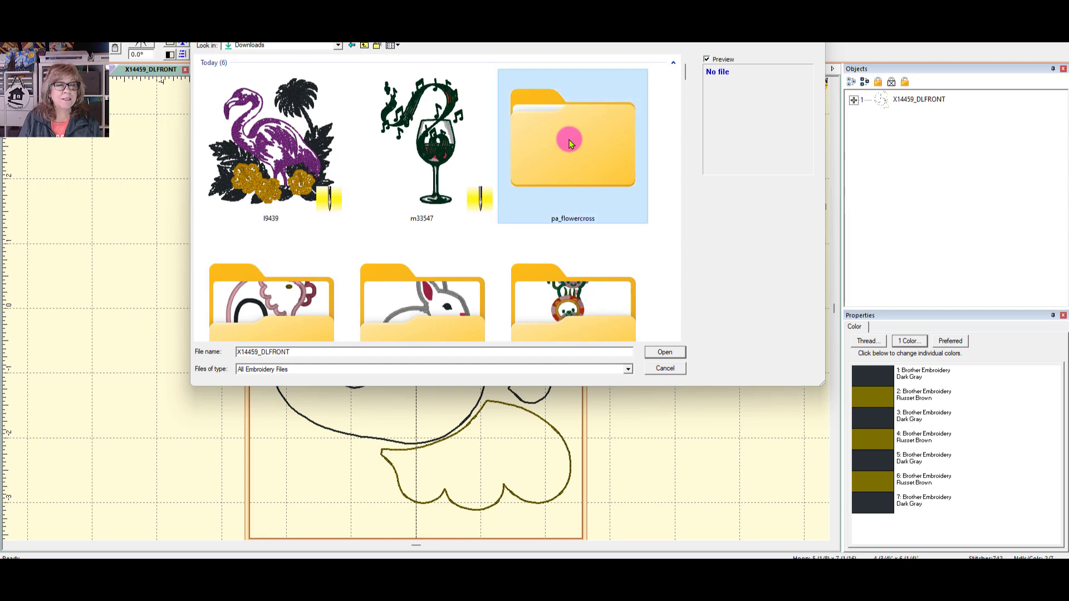
double_click(569, 142)
double_click(240, 88)
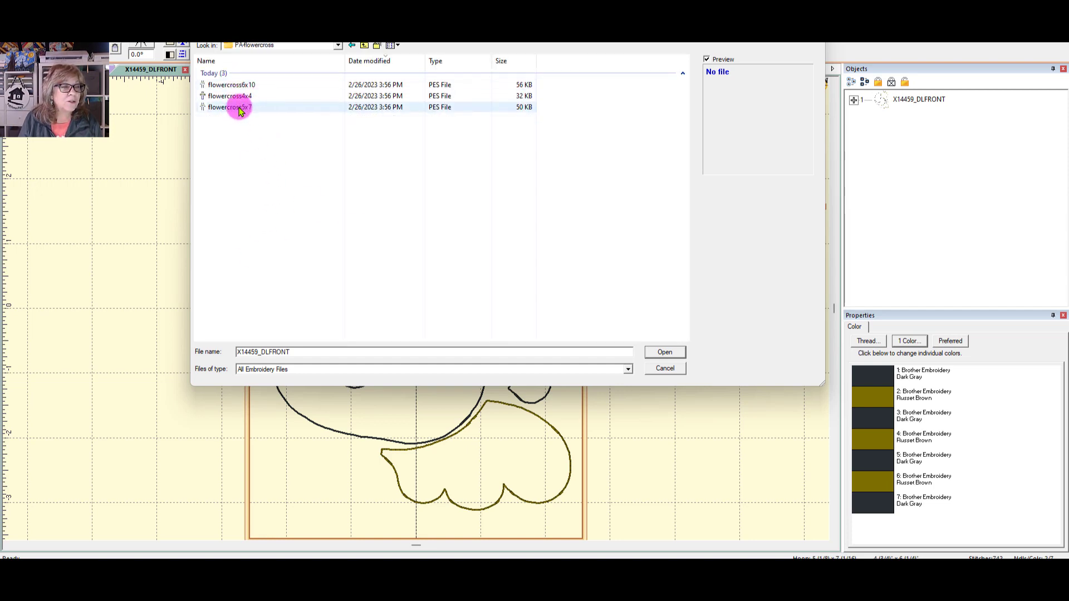
double_click(240, 109)
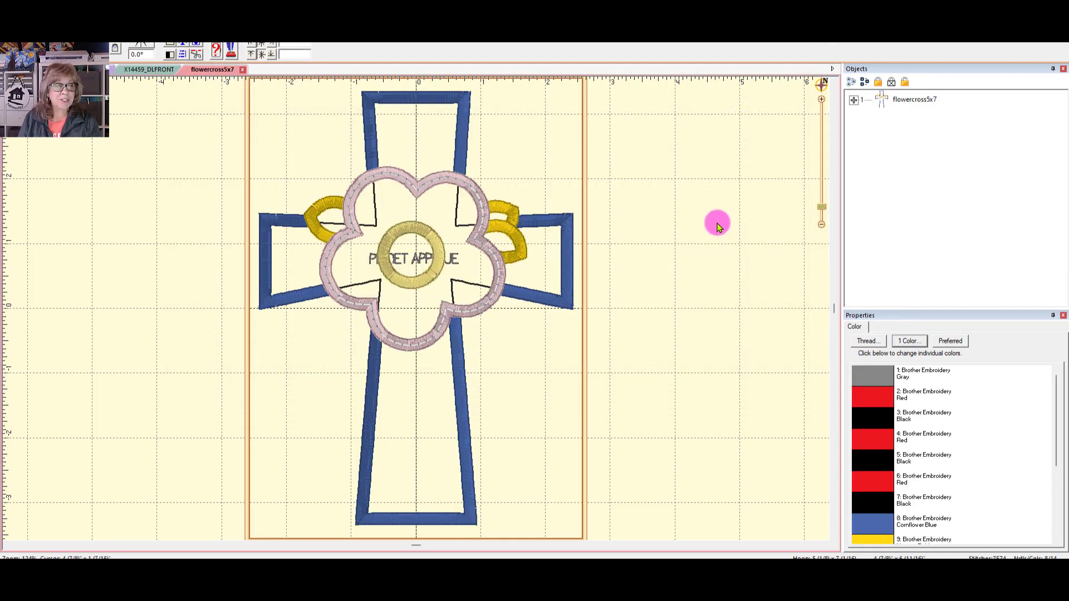
Step: Start the stitch simulator and run the flower cross design through its initial gray Planet Applique lettering
mouse_move(405, 261)
mouse_down()
mouse_move(406, 250)
mouse_move(396, 254)
mouse_move(406, 259)
mouse_up()
click(689, 224)
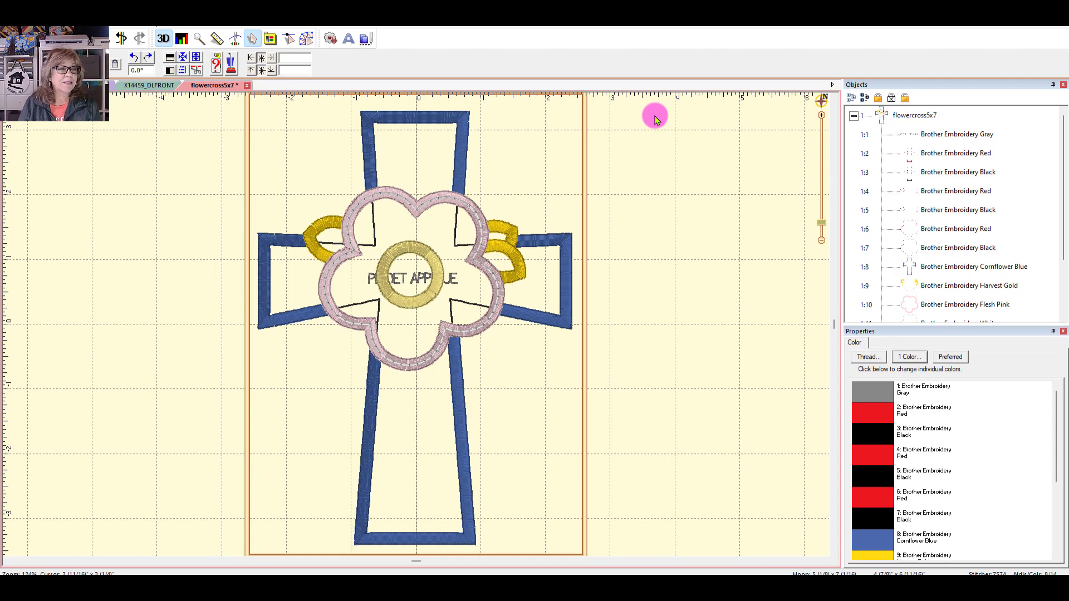
click(235, 40)
click(119, 59)
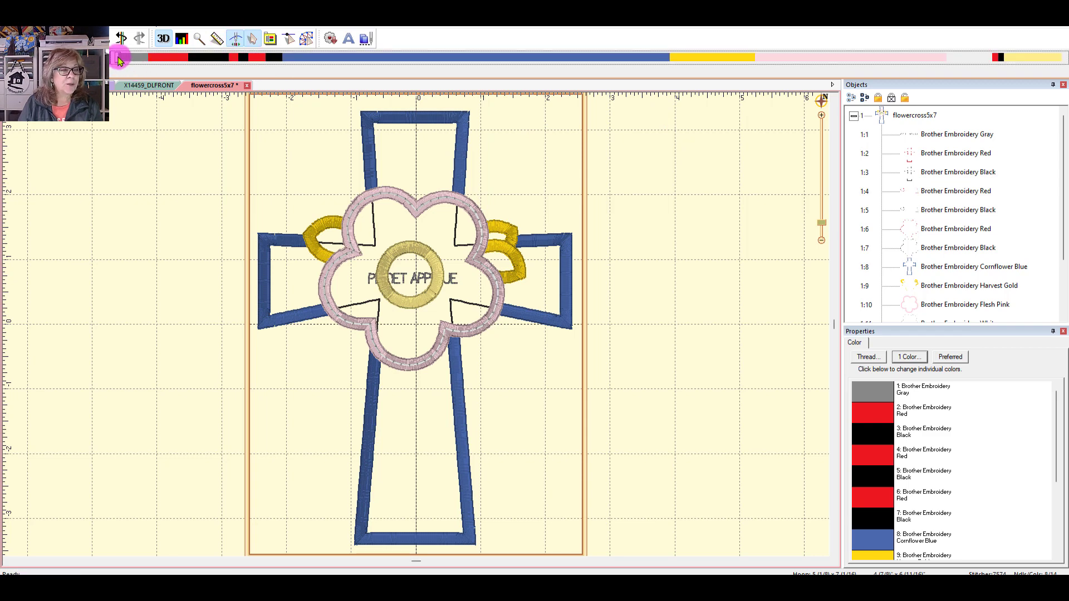
drag(128, 66, 149, 74)
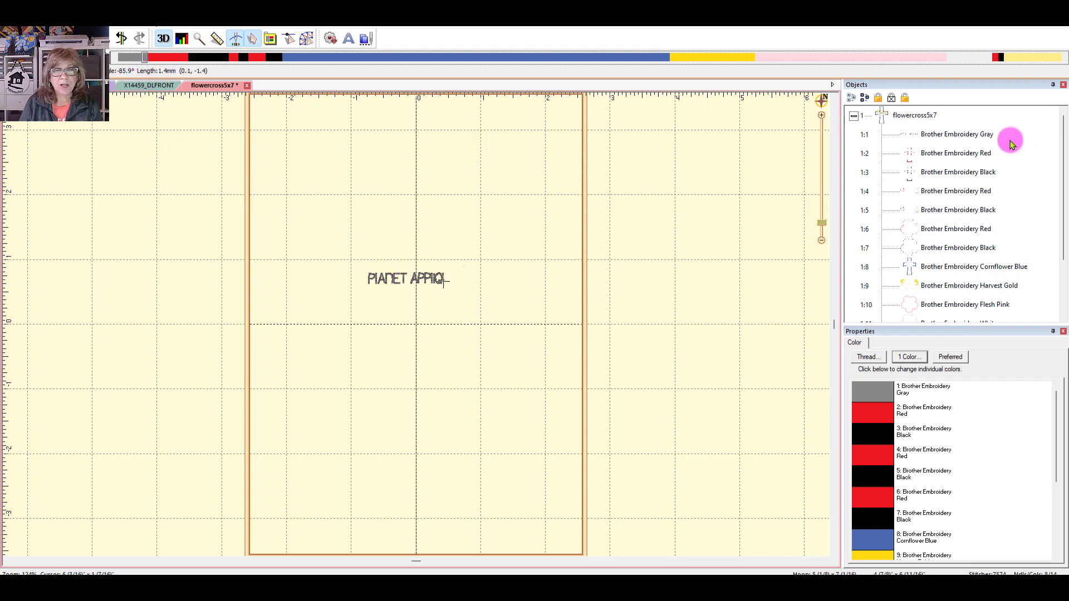
Step: Lock and hide the gray lettering object (1:1) of the flowercross5x7 design
click(979, 136)
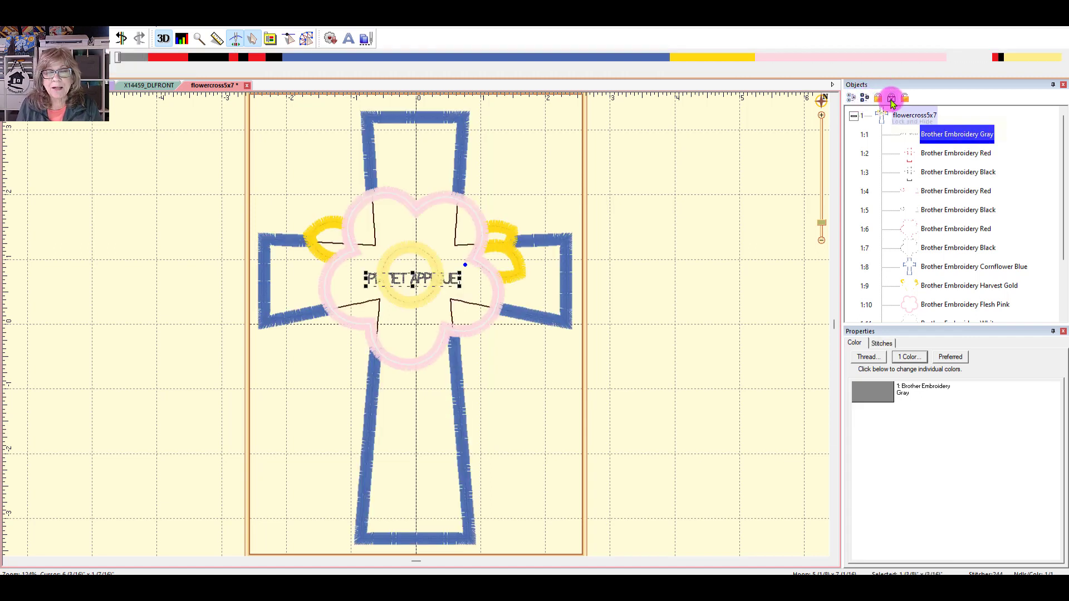
click(891, 99)
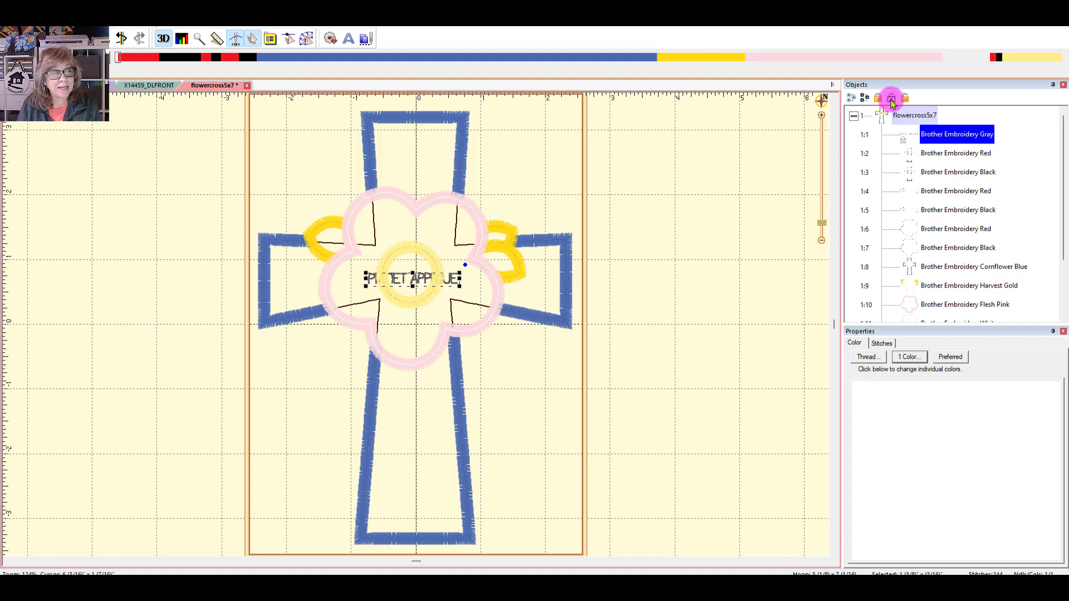
click(743, 200)
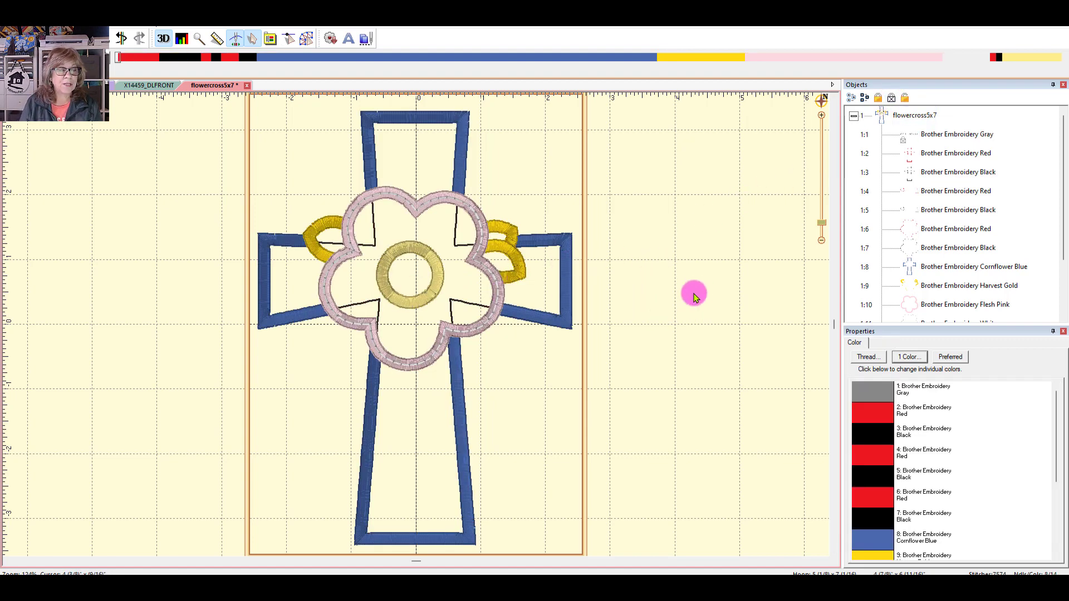
Step: Simulate the stitching of the whole design from the red cross outline through to the yellow flower centre
click(119, 57)
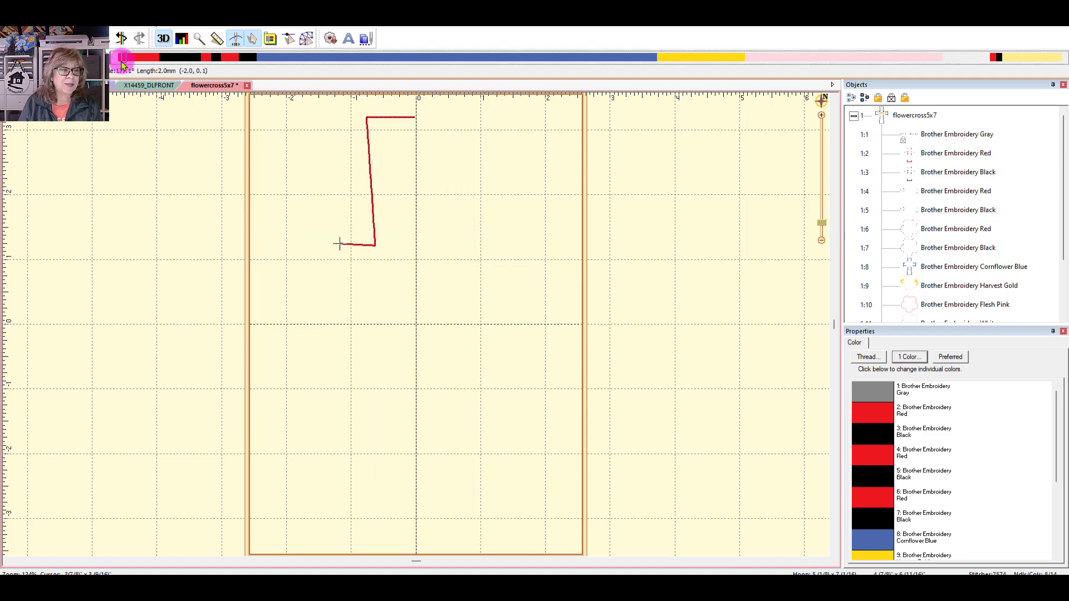
drag(124, 65, 171, 83)
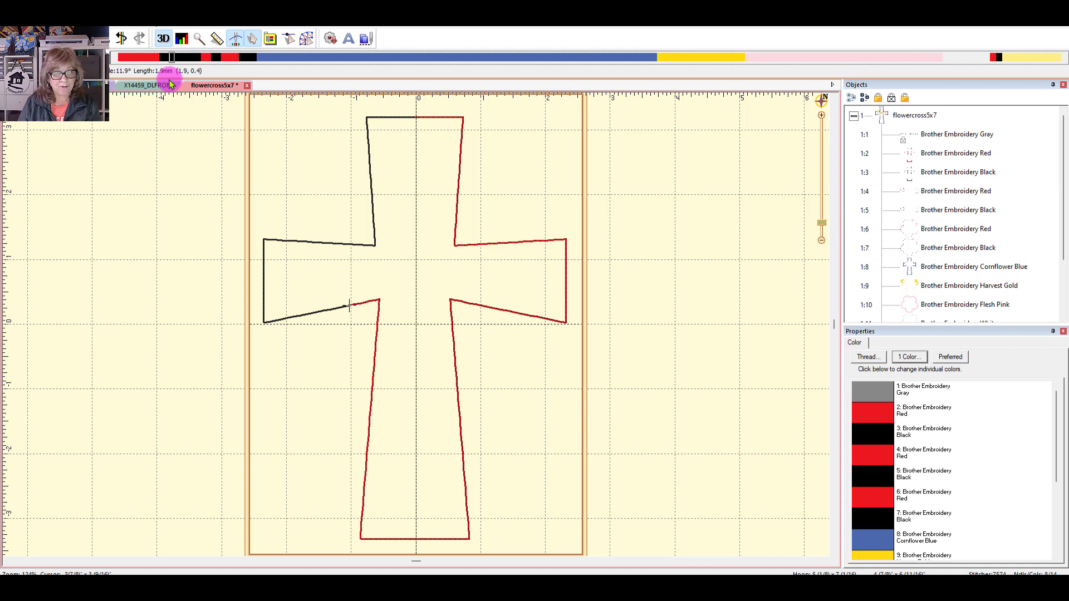
drag(171, 84, 233, 98)
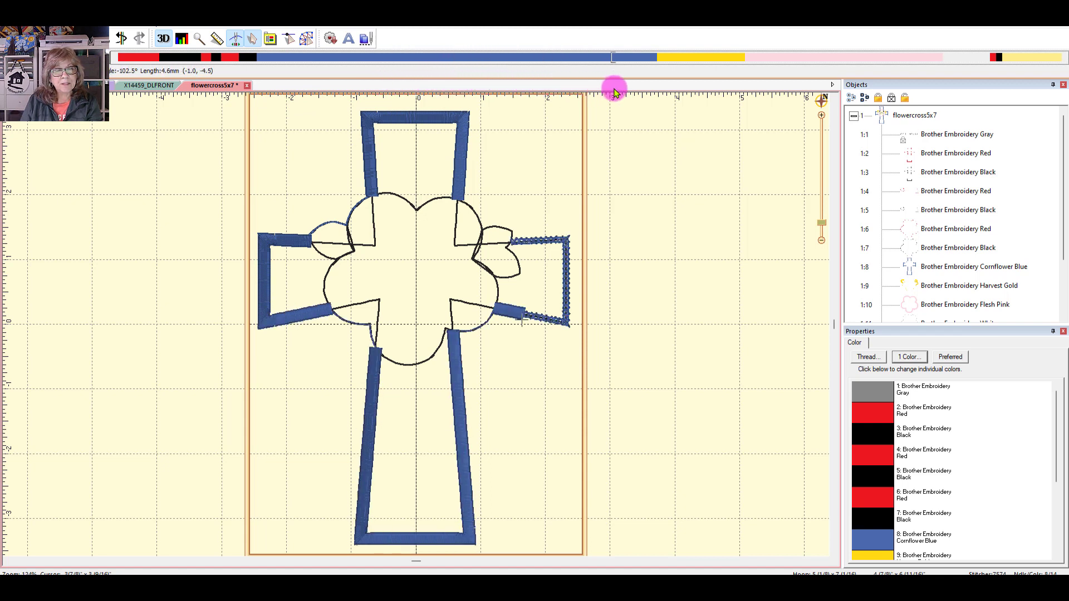
mouse_move(690, 90)
mouse_down()
mouse_move(745, 92)
mouse_move(966, 52)
mouse_move(1061, 56)
mouse_up()
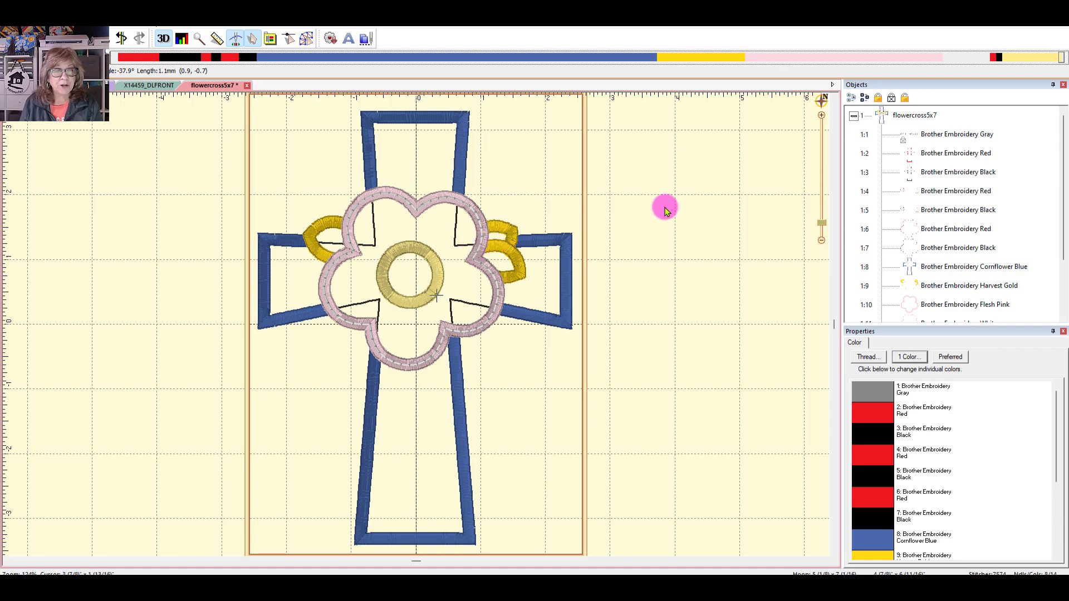
Step: Move the entire flower cross design left so that it sits inside the 5x7 hoop
key(5)
key(0)
key(z)
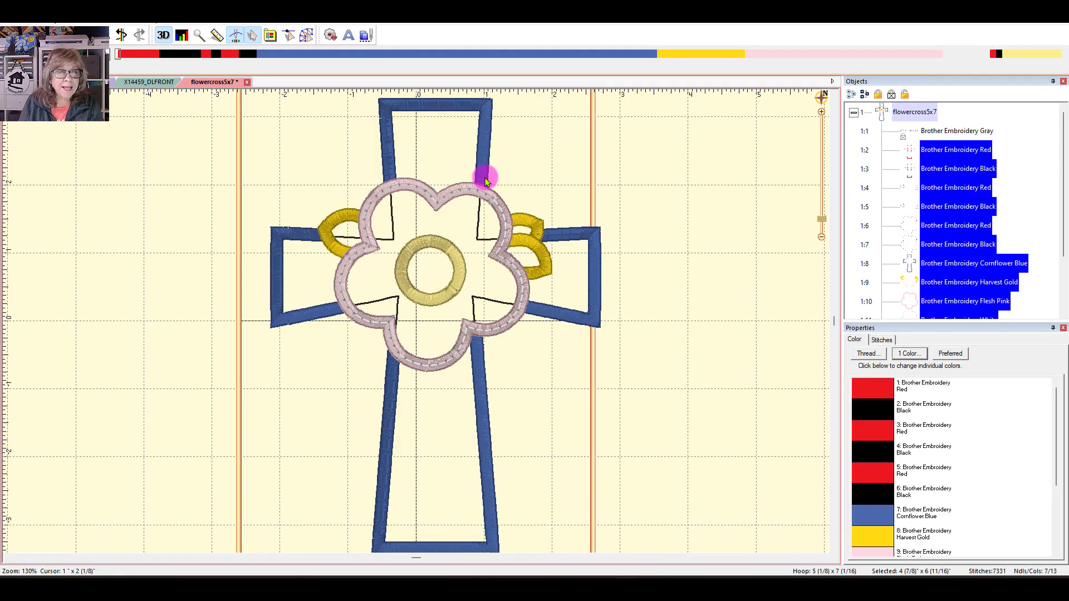
drag(486, 176, 463, 181)
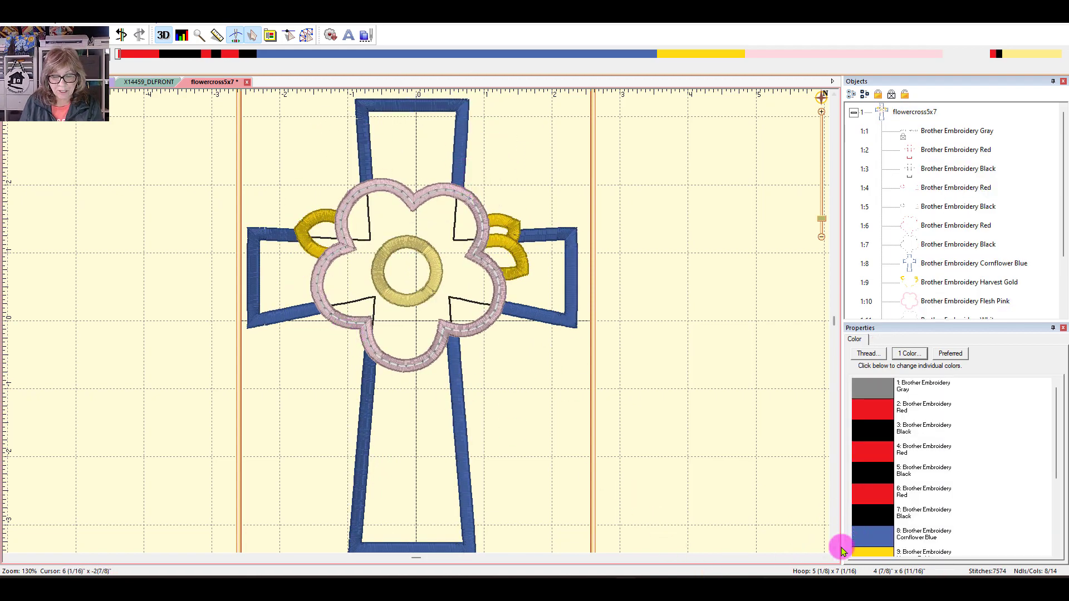
Step: Deselect the design and simulate the stitching of the cross's red outline and the black outline that follows it
click(573, 301)
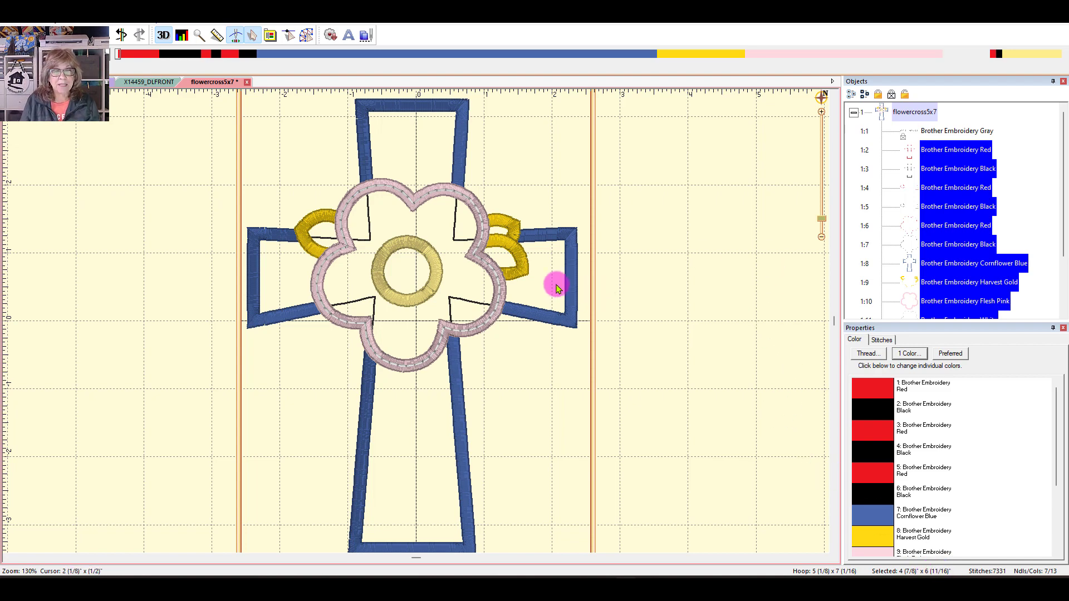
click(716, 177)
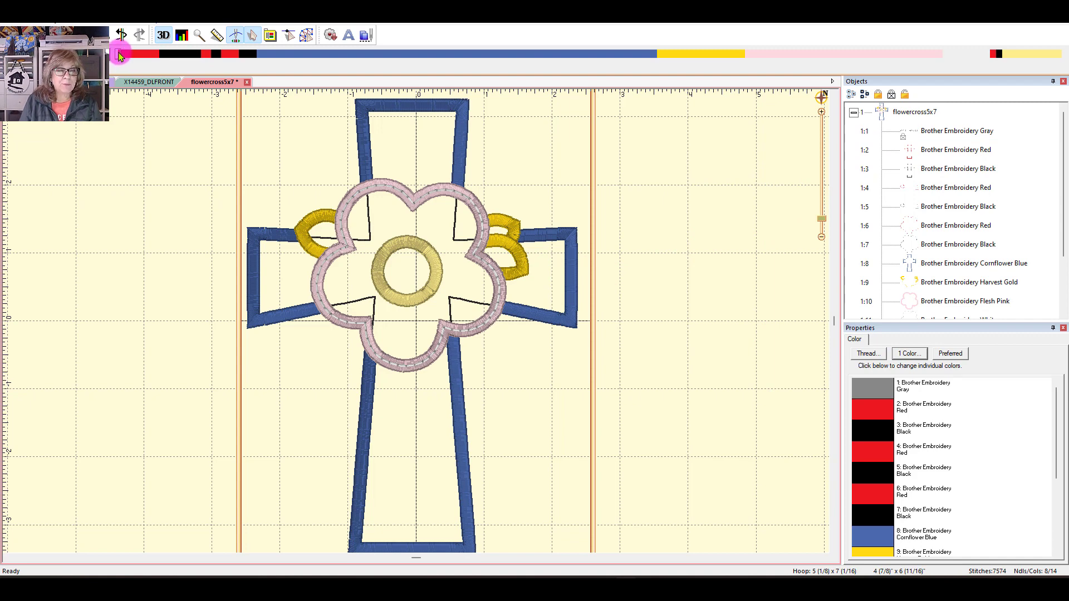
drag(117, 55, 165, 82)
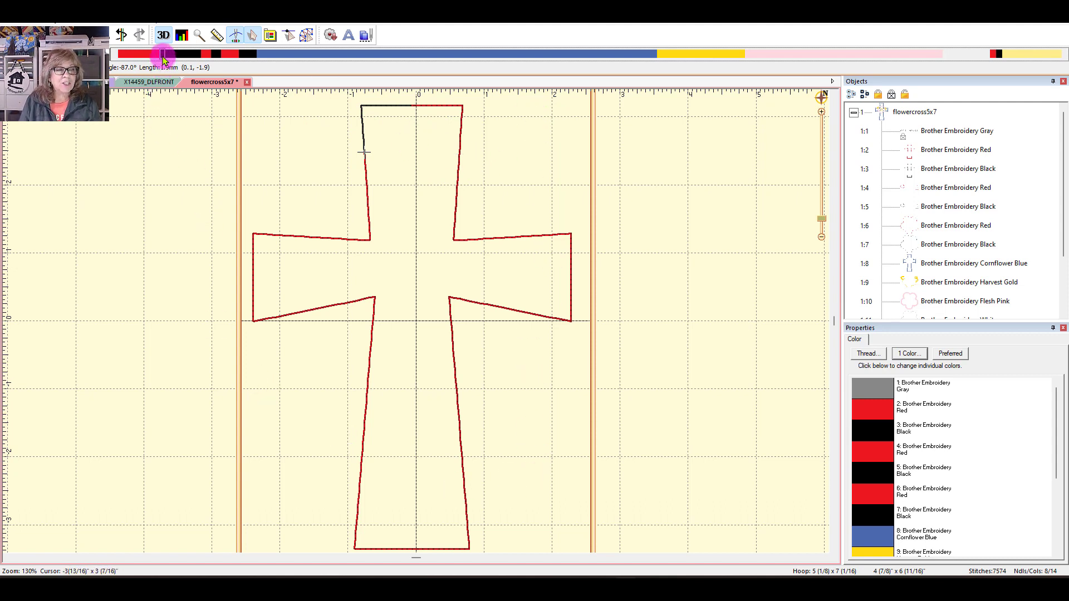
mouse_move(166, 60)
mouse_down()
mouse_move(210, 68)
mouse_move(195, 70)
mouse_up()
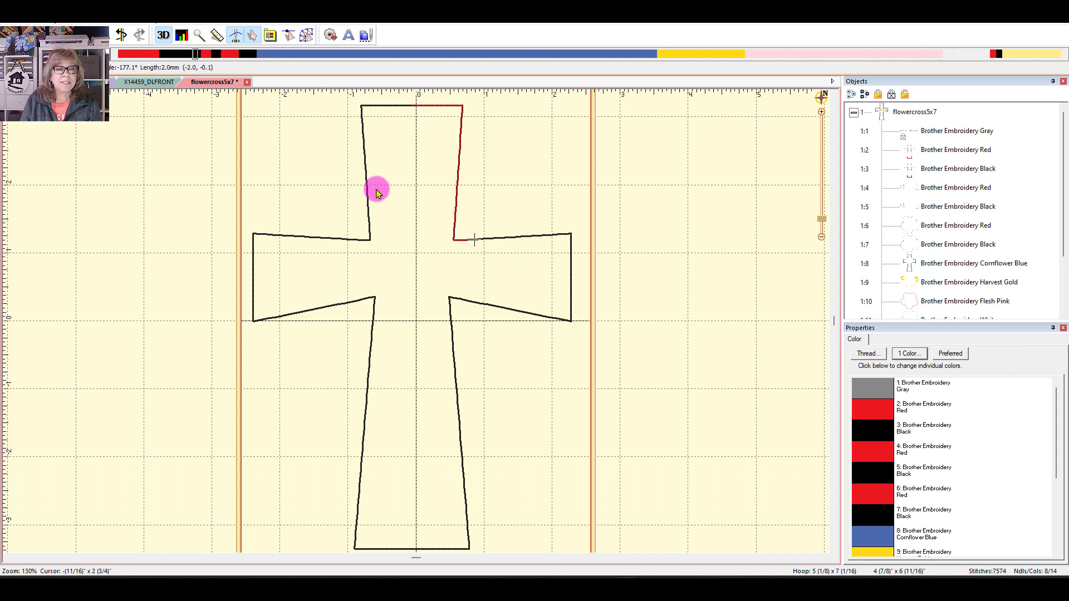
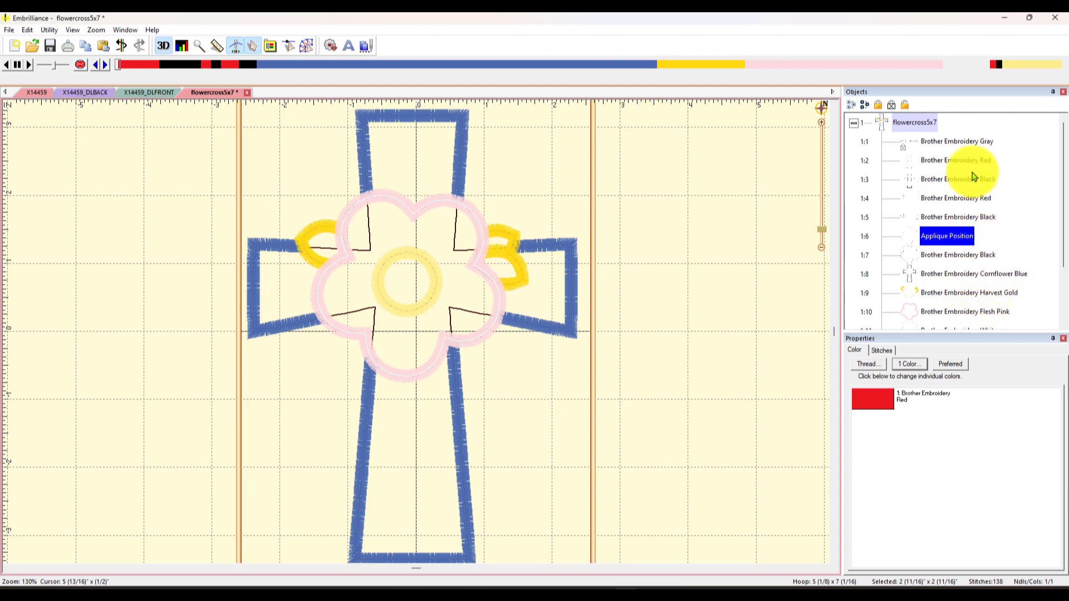
Step: Preview the stitching of the red cross outline (1:2) and set its applique style to Applique Position
click(947, 164)
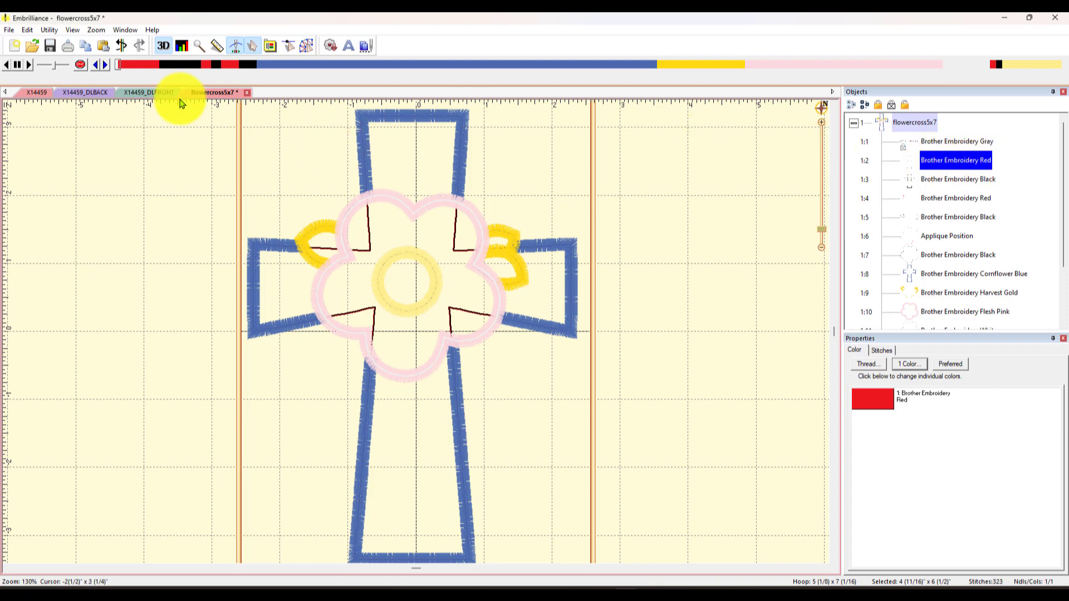
drag(118, 66, 166, 66)
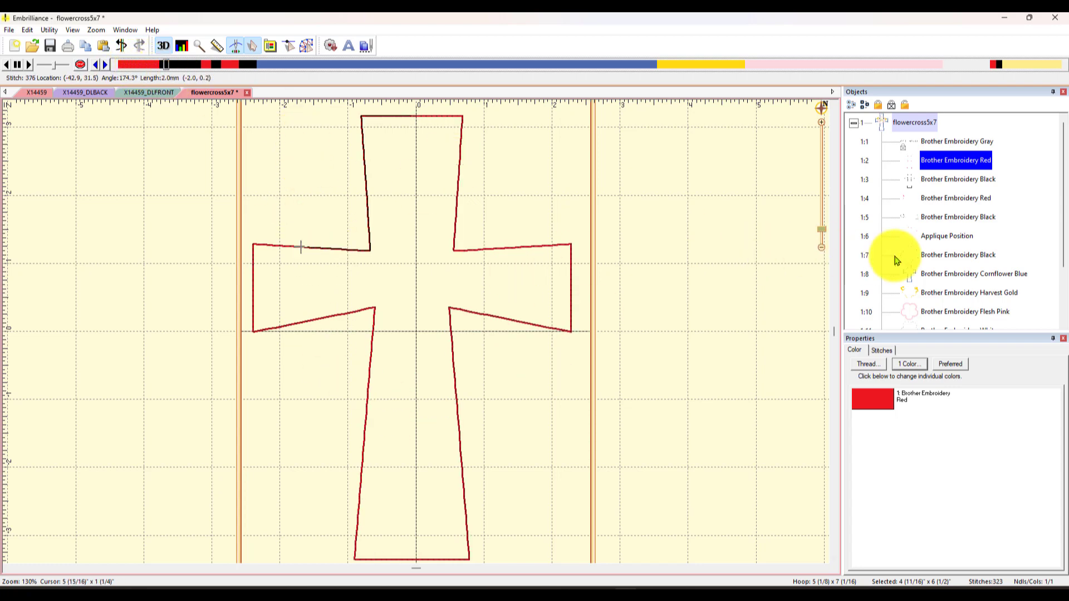
click(883, 405)
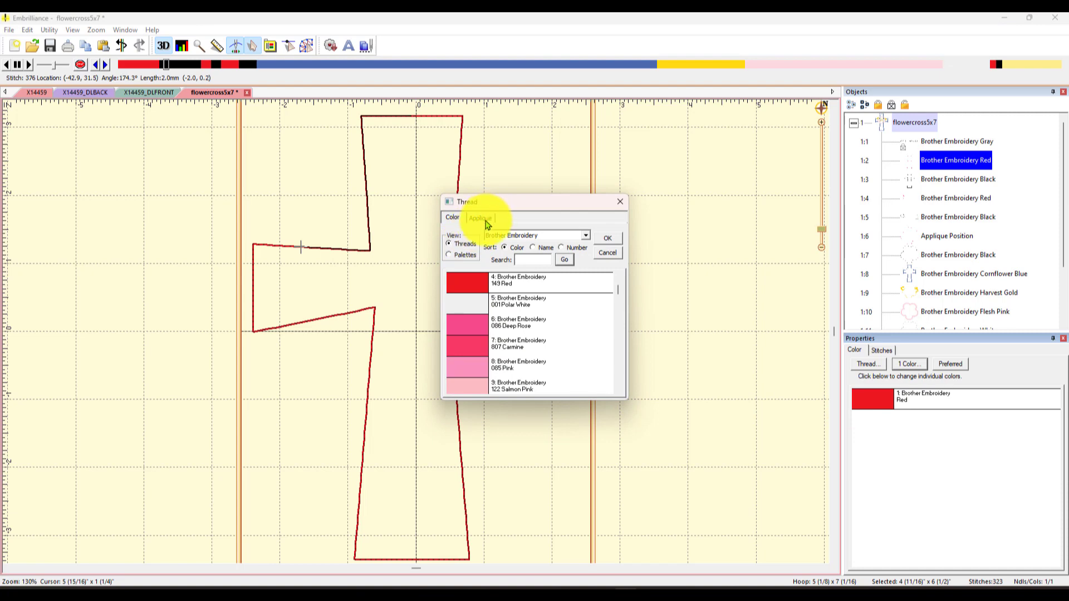
click(486, 222)
click(545, 236)
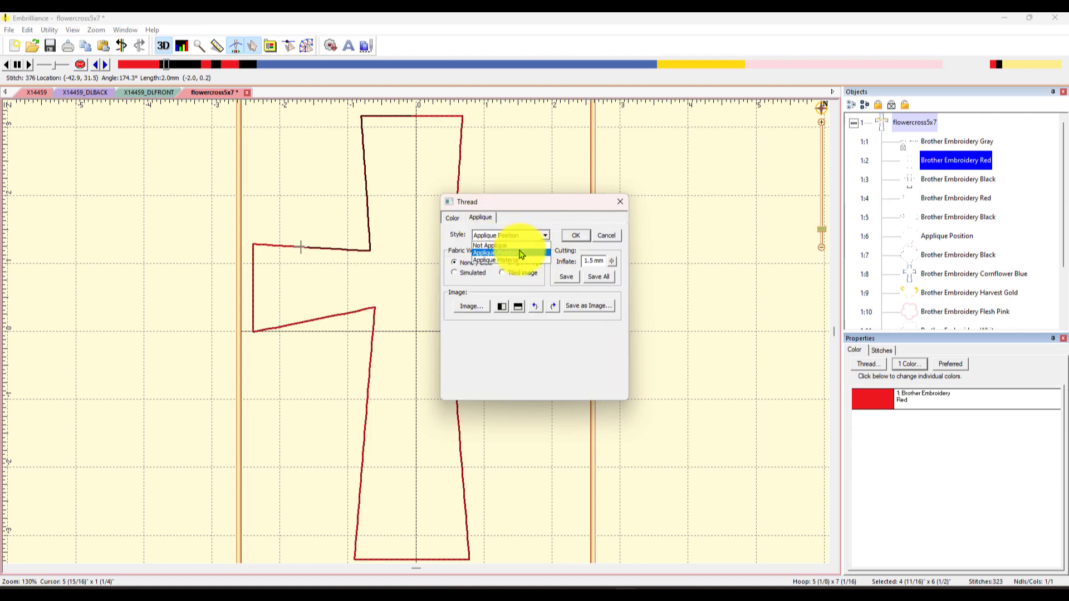
click(518, 257)
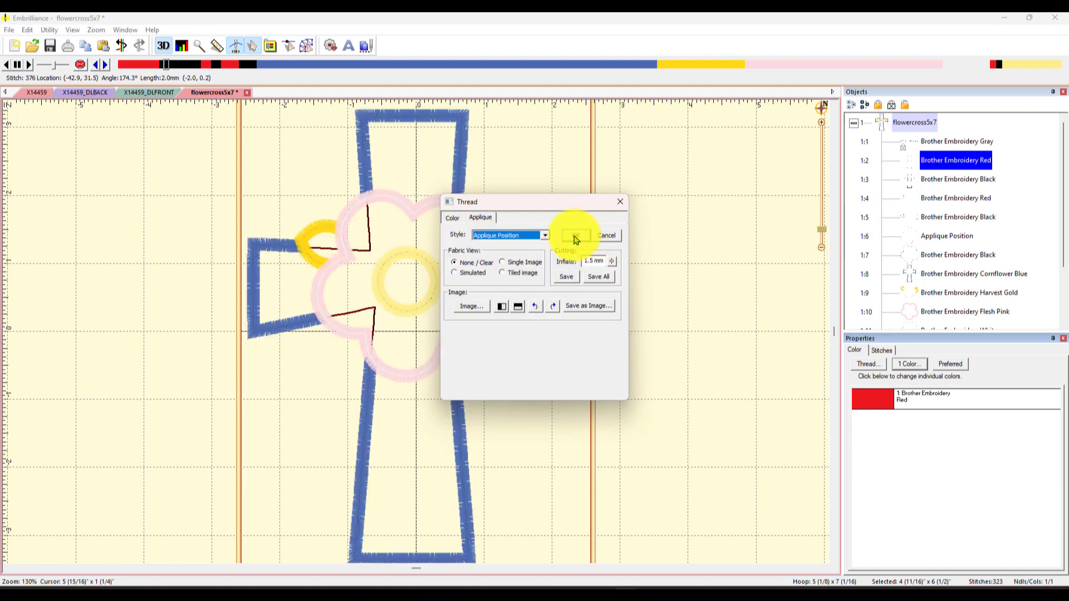
click(612, 263)
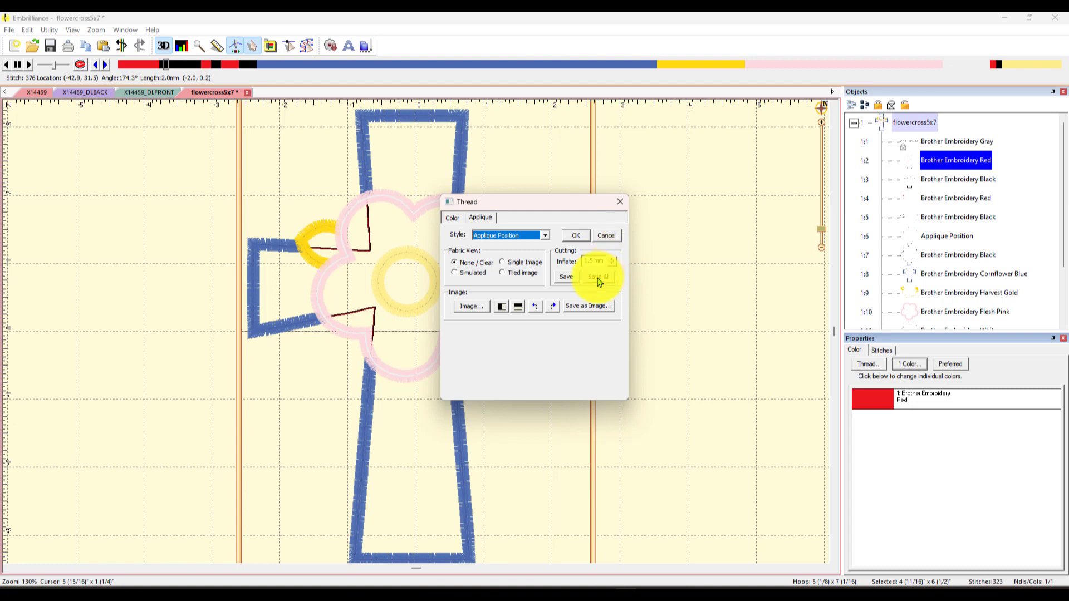
Step: Review the cutting file types offered for saving the cross outline in the PA-flowercross folder, and close the dialogs without saving
click(570, 279)
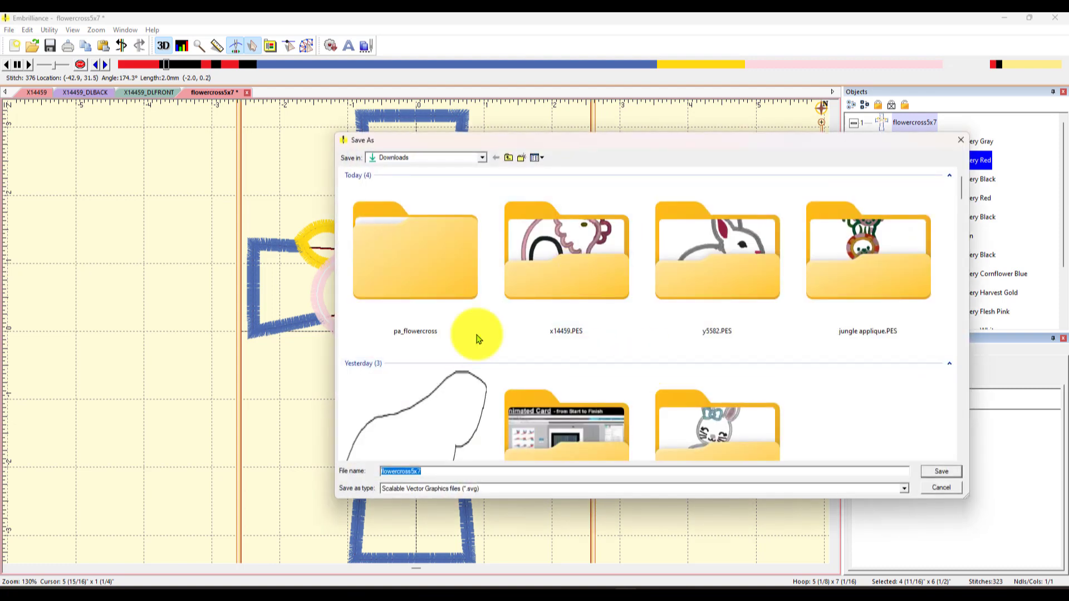
double_click(446, 277)
double_click(378, 199)
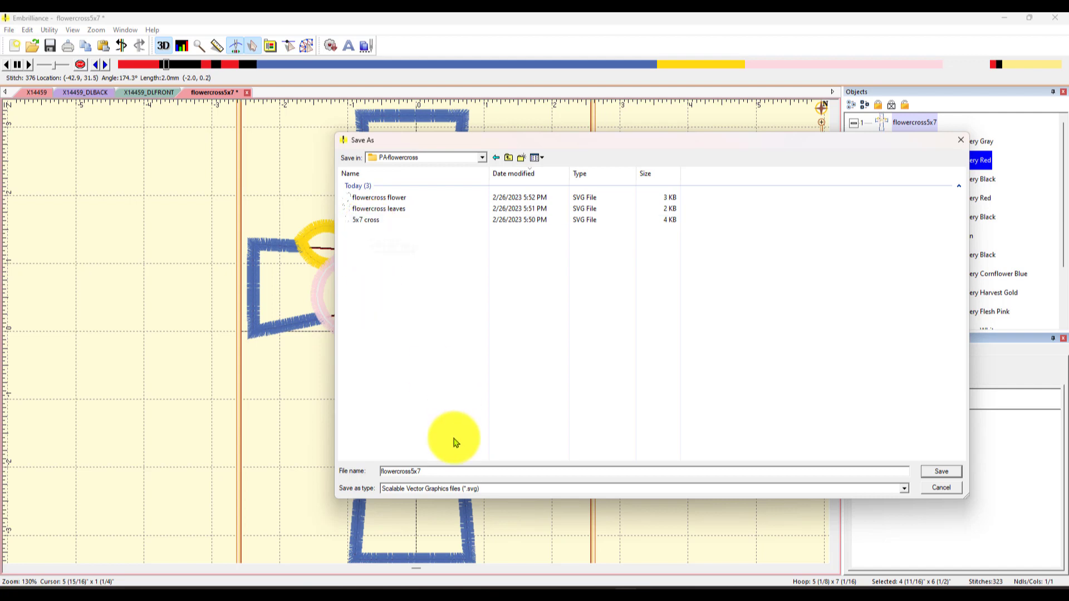
click(473, 490)
click(474, 493)
click(474, 493)
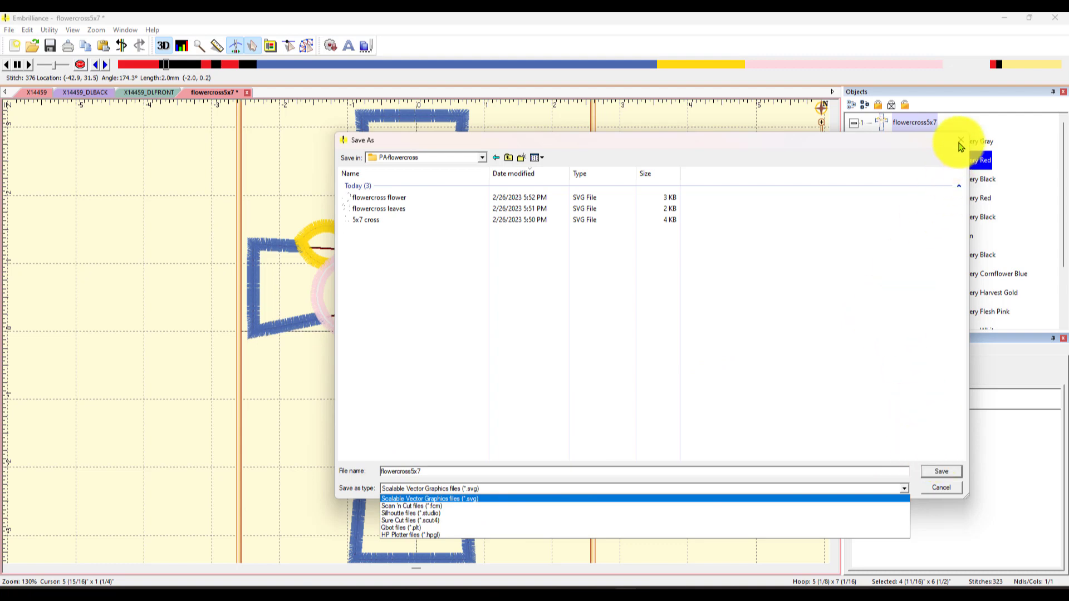
click(966, 143)
click(961, 138)
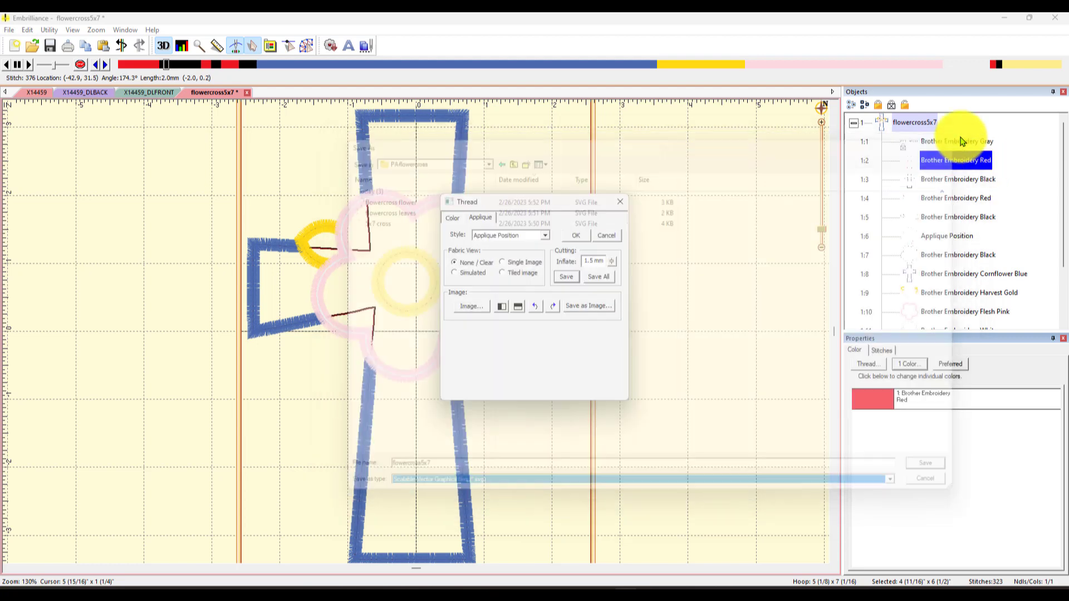
click(622, 205)
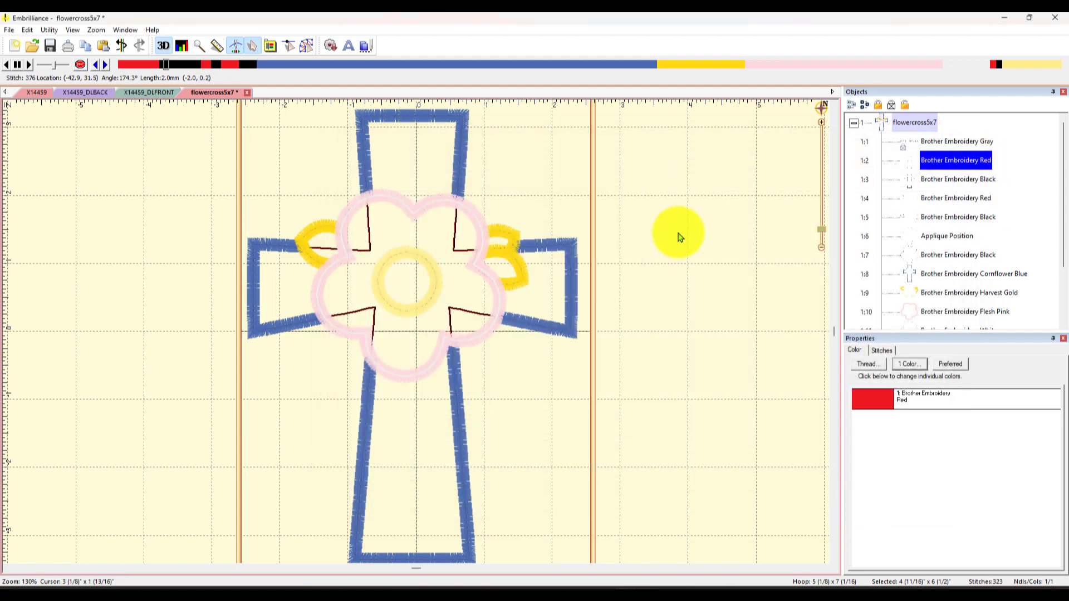
Step: Check the applique style of the leaves' red outline (1:4), keeping it at Applique Position
click(956, 199)
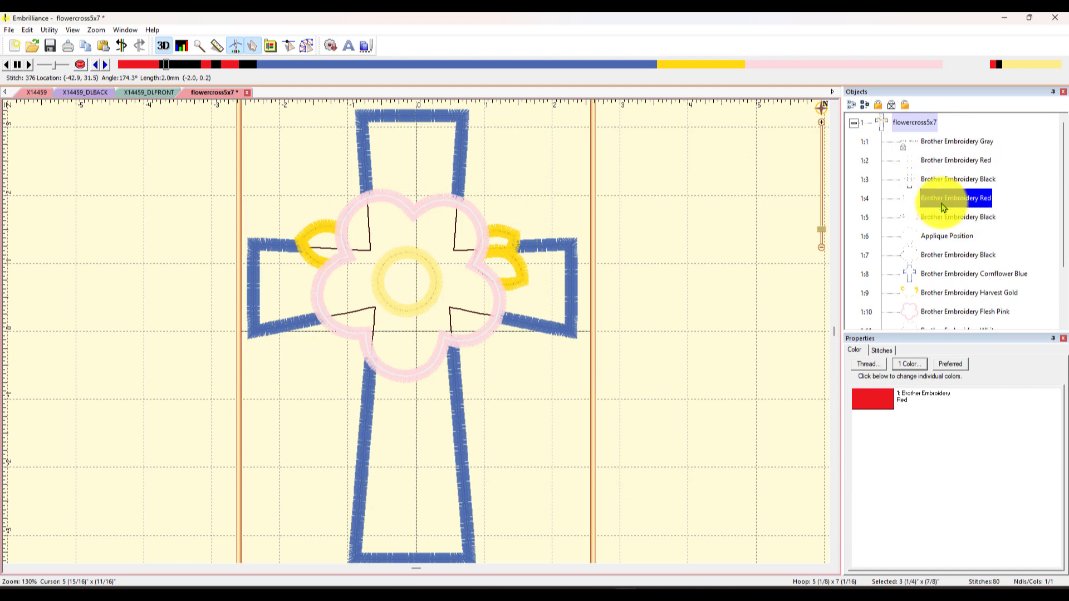
click(875, 405)
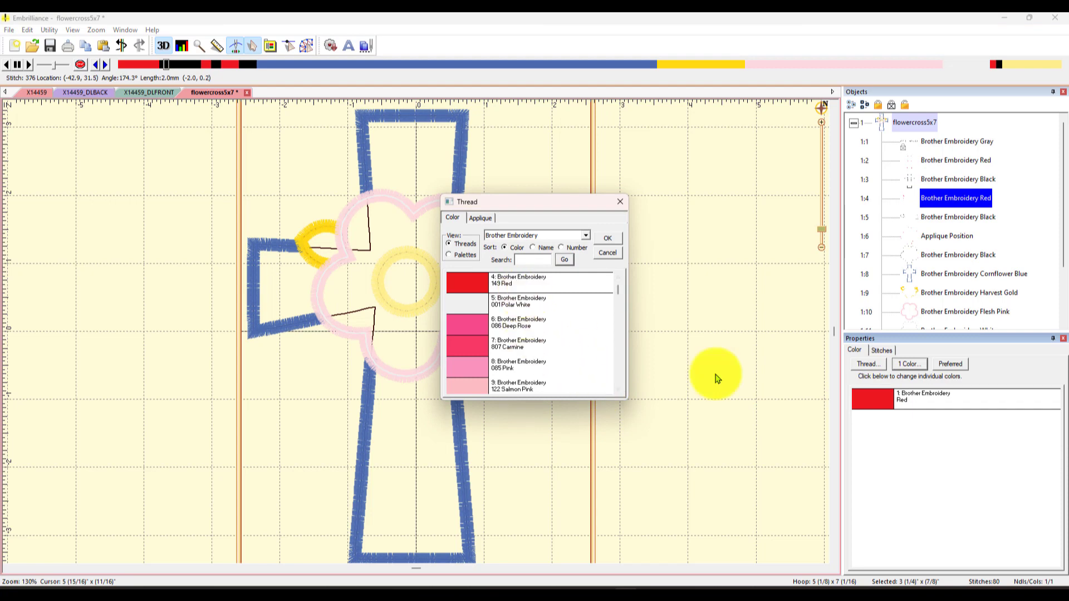
click(481, 219)
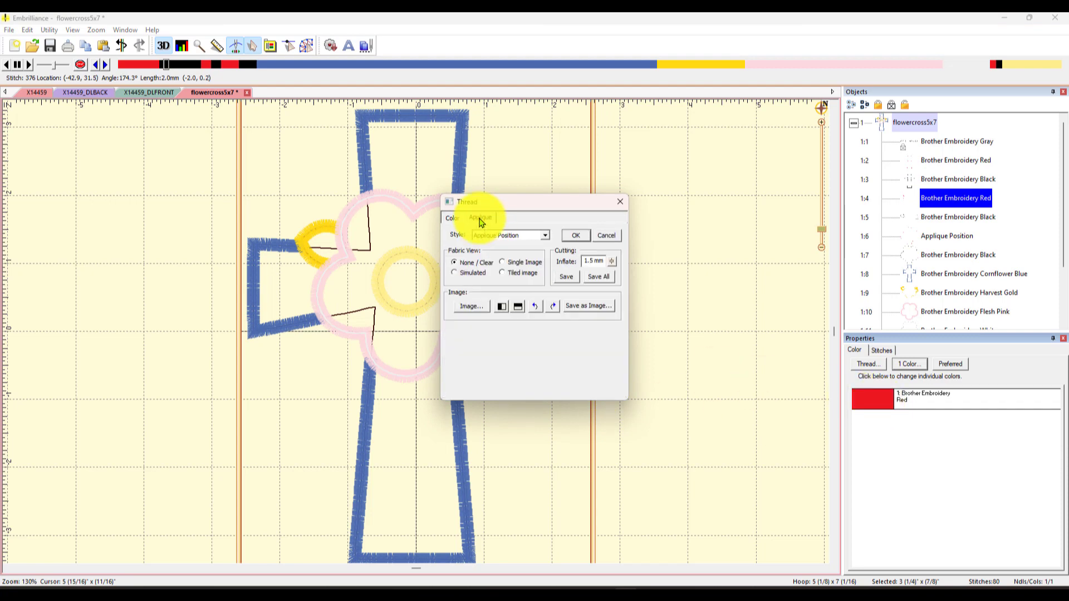
click(544, 236)
click(539, 233)
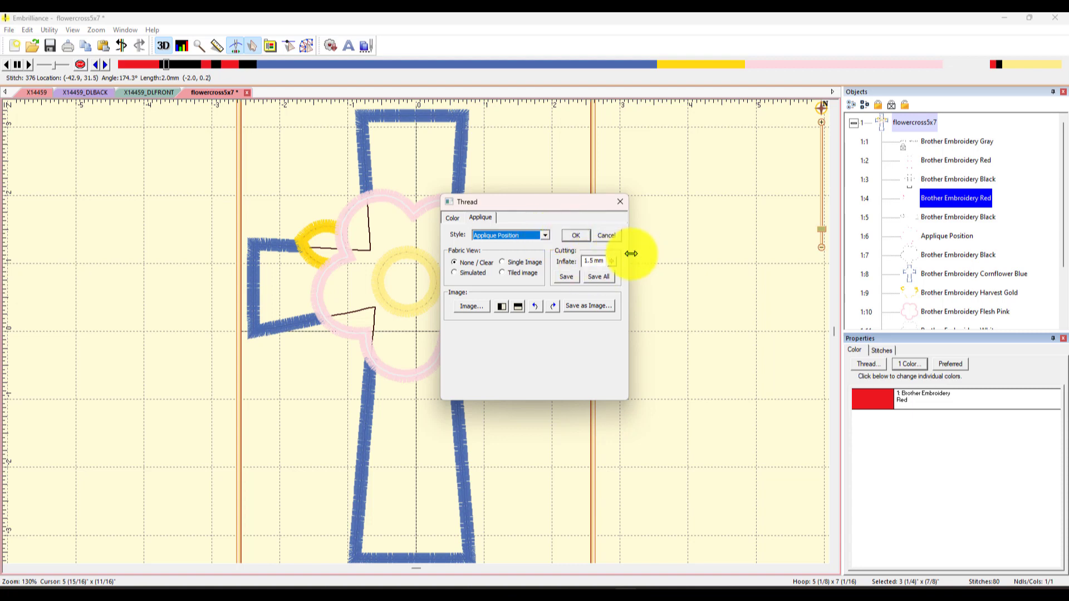
Step: Review the PA-flowercross folder as the save location for the leaves' cutting file, and close the dialogs without saving
click(573, 306)
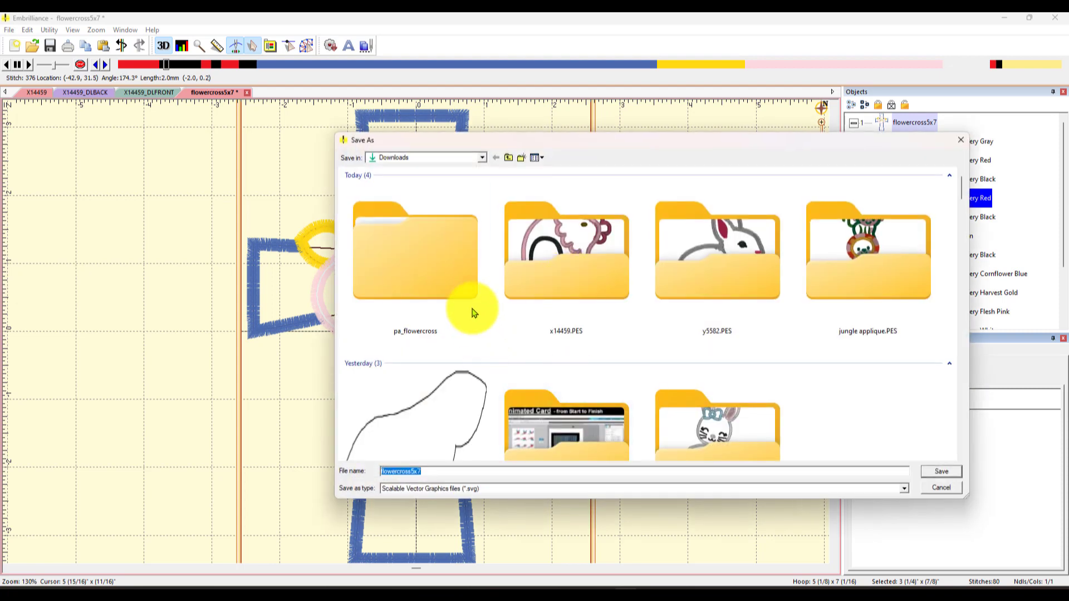
double_click(446, 281)
double_click(384, 205)
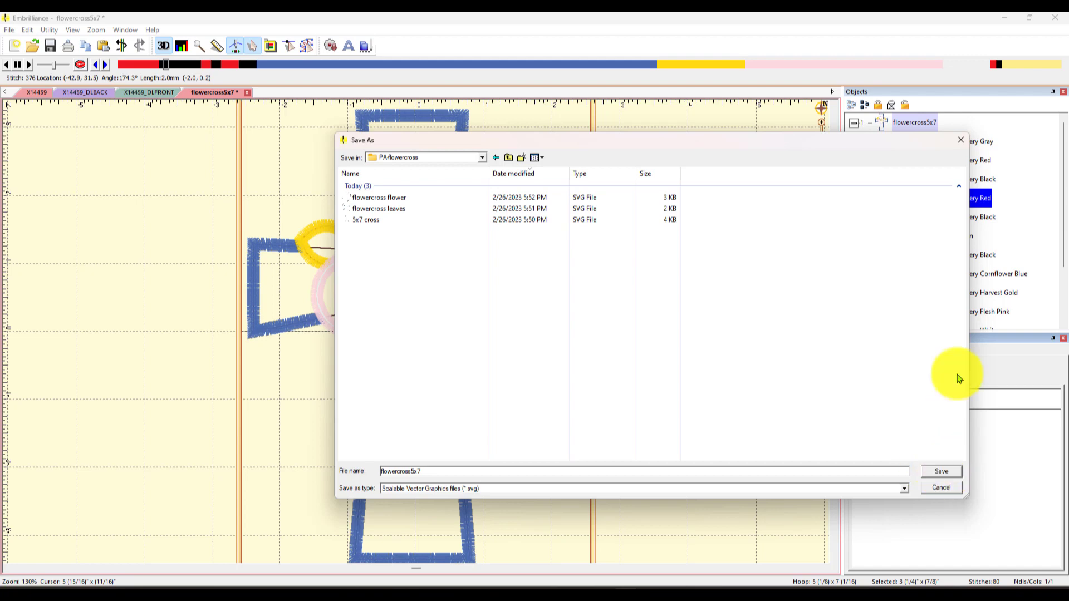
click(960, 142)
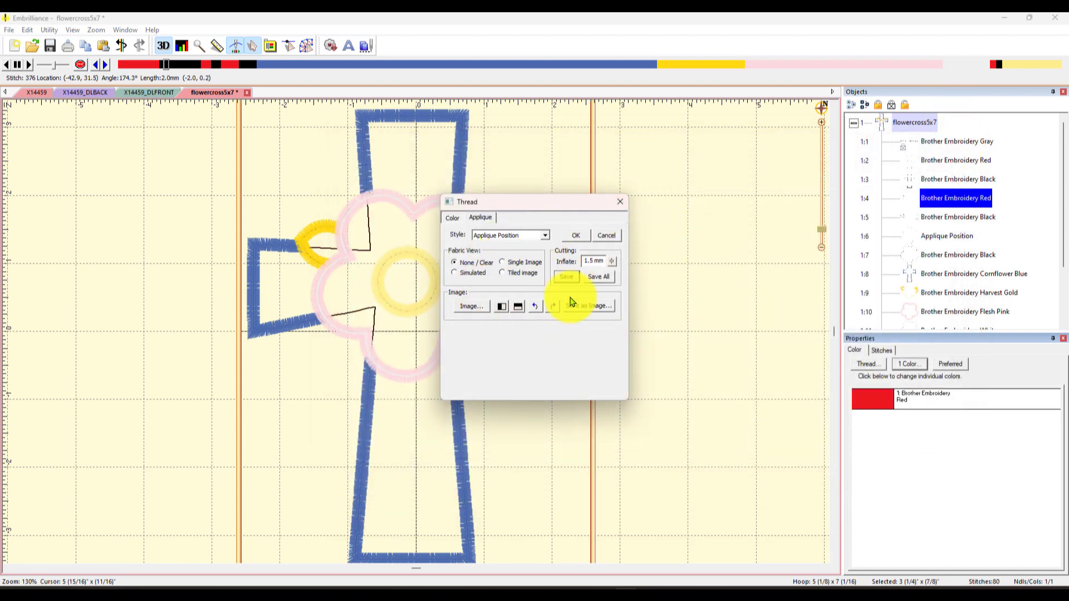
click(619, 202)
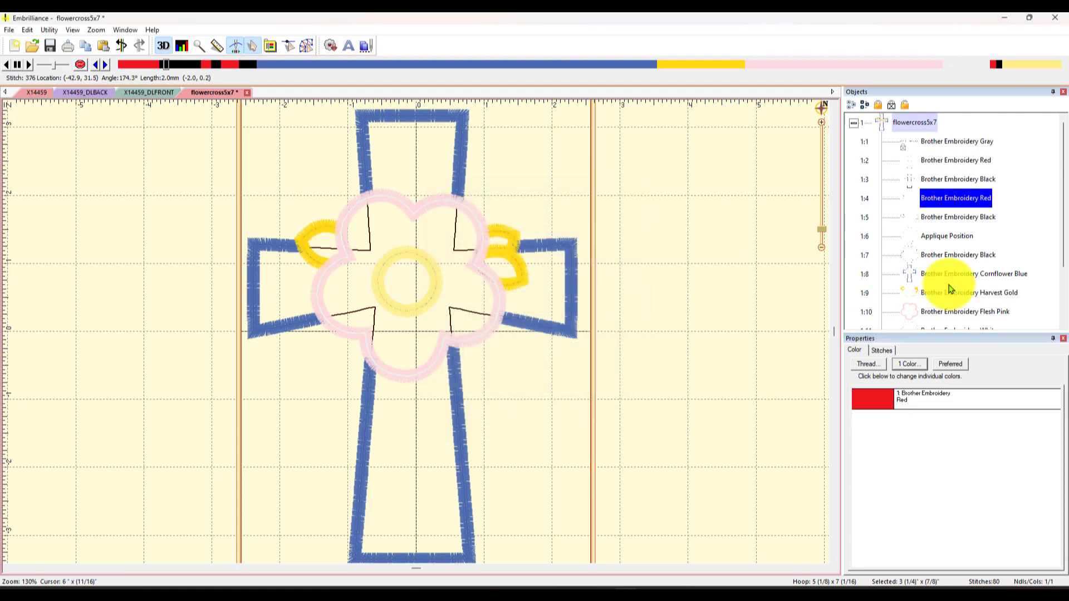
Step: Check the applique style of the flower's outline (1:6), keeping it at Applique Position
click(950, 237)
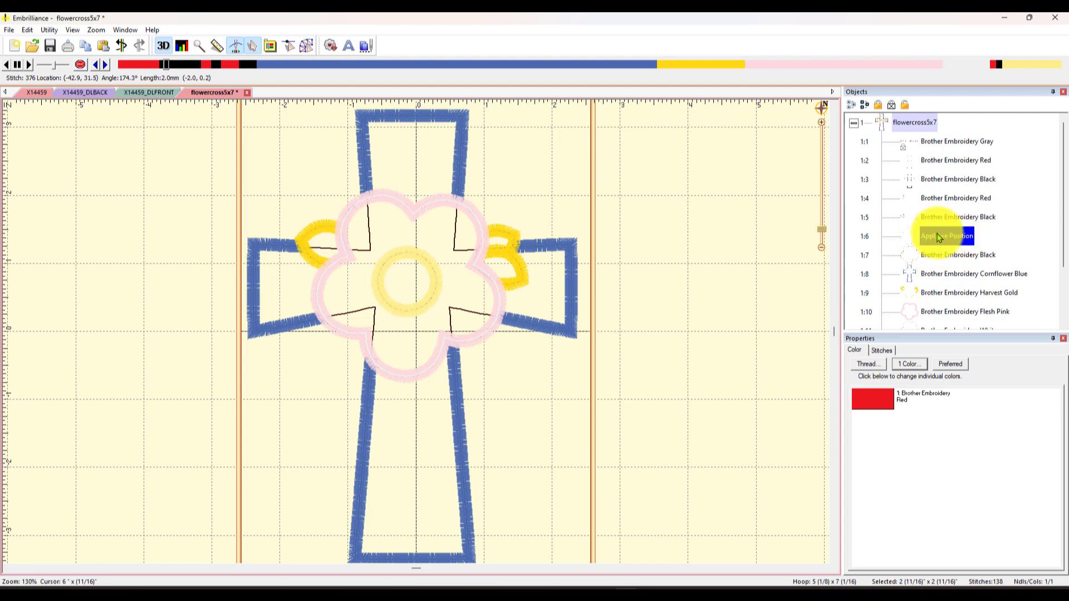
click(873, 409)
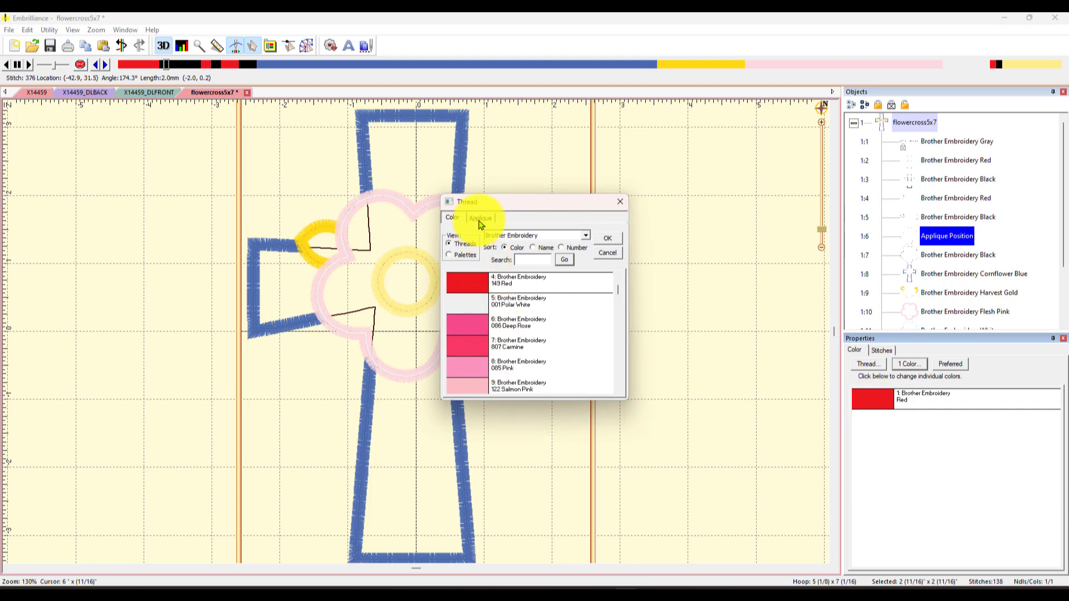
click(480, 219)
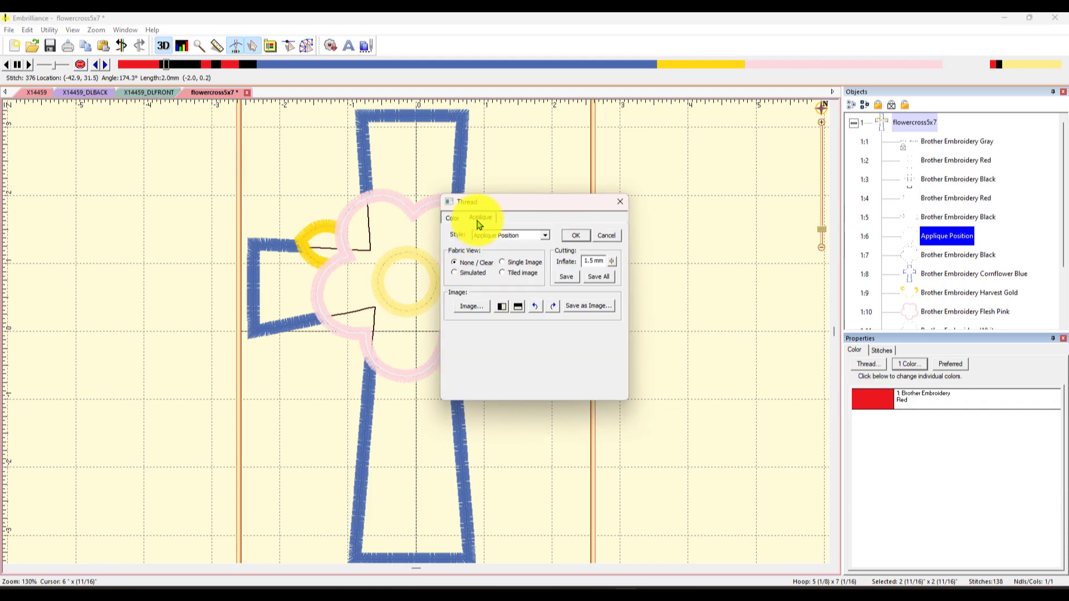
click(545, 239)
click(525, 250)
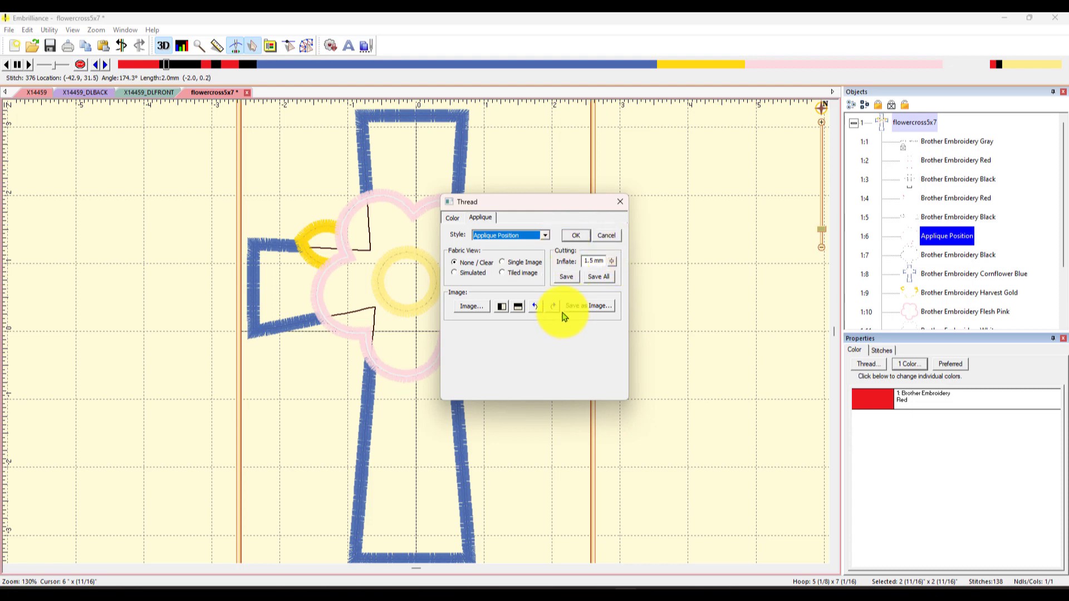
Step: Review the SVG files in the PA-flowercross folder while saving the flower outline, and close the dialogs without saving
click(566, 277)
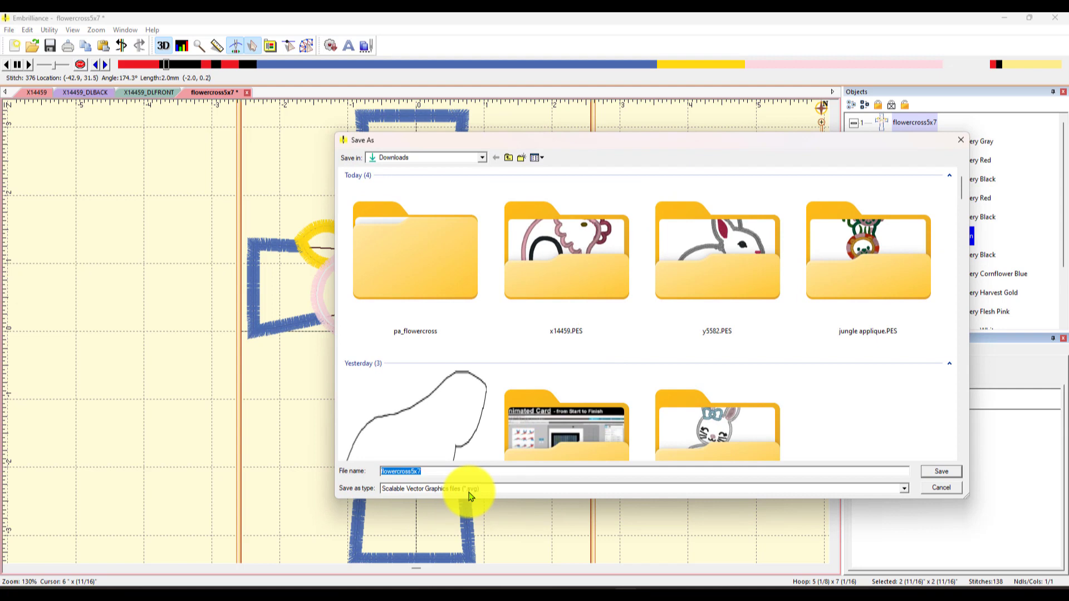
double_click(434, 286)
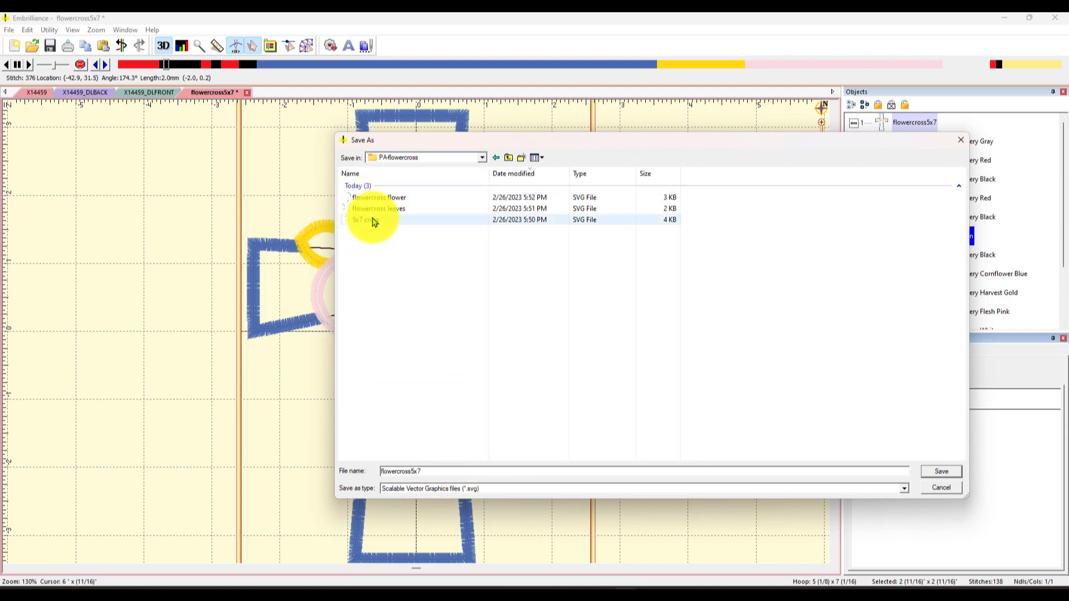
click(961, 144)
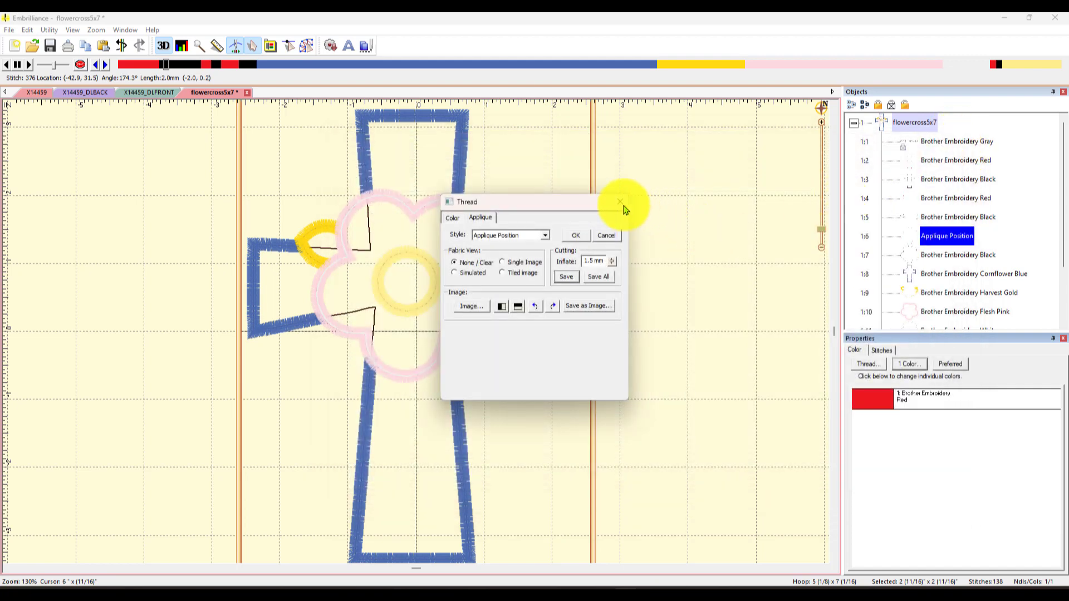
click(621, 203)
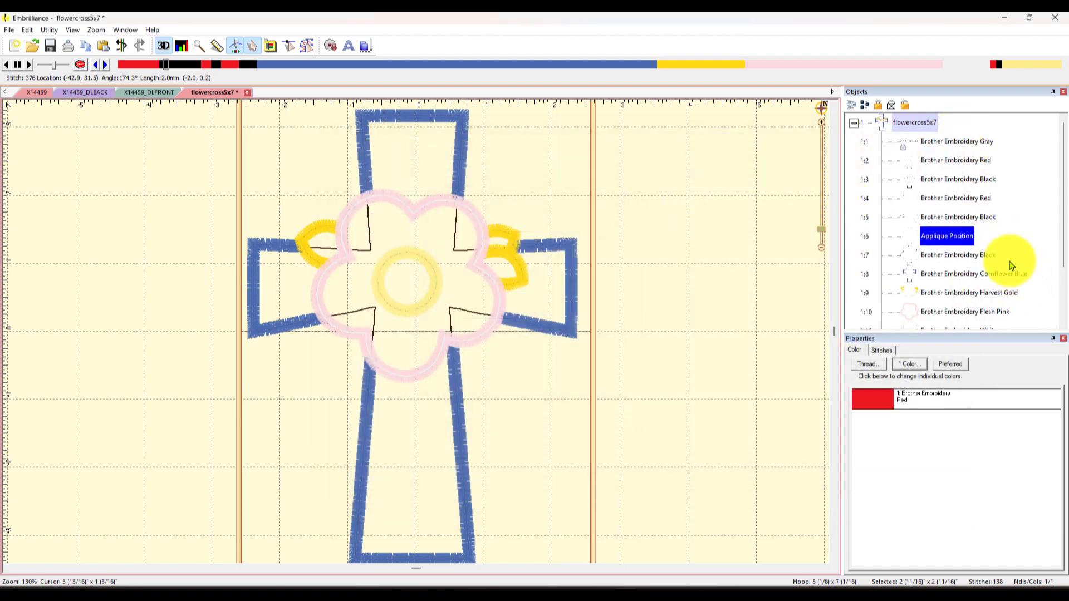
Step: Set the applique style of the flower center's red outline (1:12) to Applique Position
scroll(991, 309, down, 2)
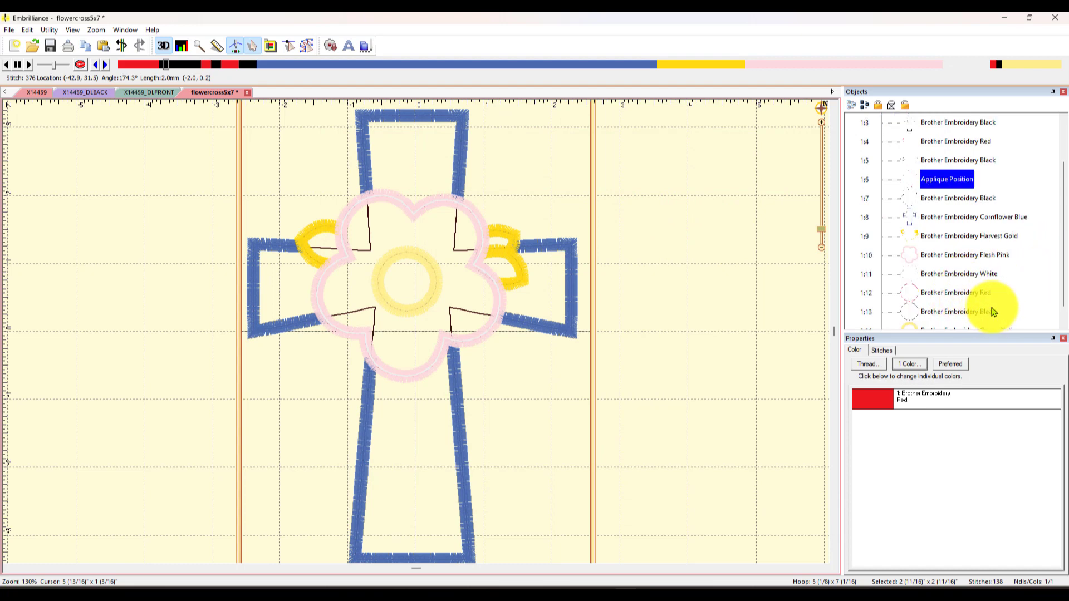
click(956, 273)
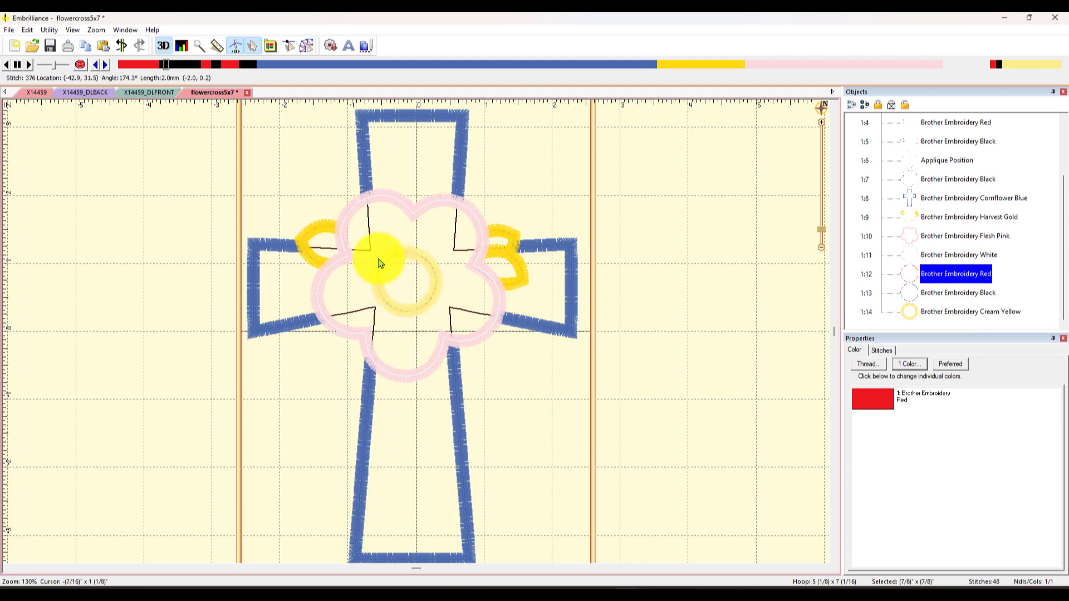
click(878, 408)
click(482, 218)
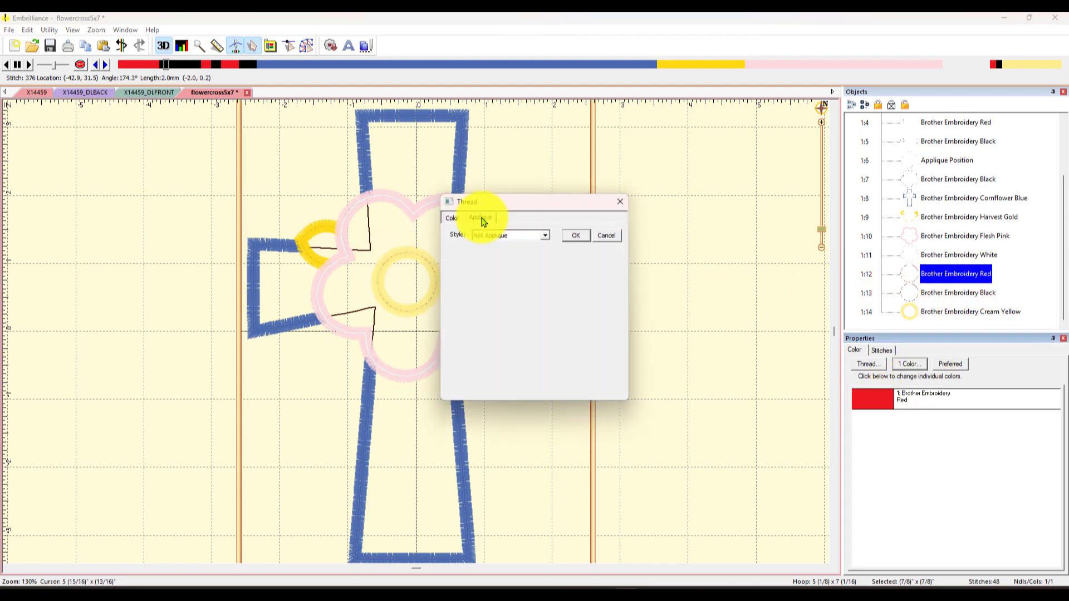
click(546, 236)
click(521, 253)
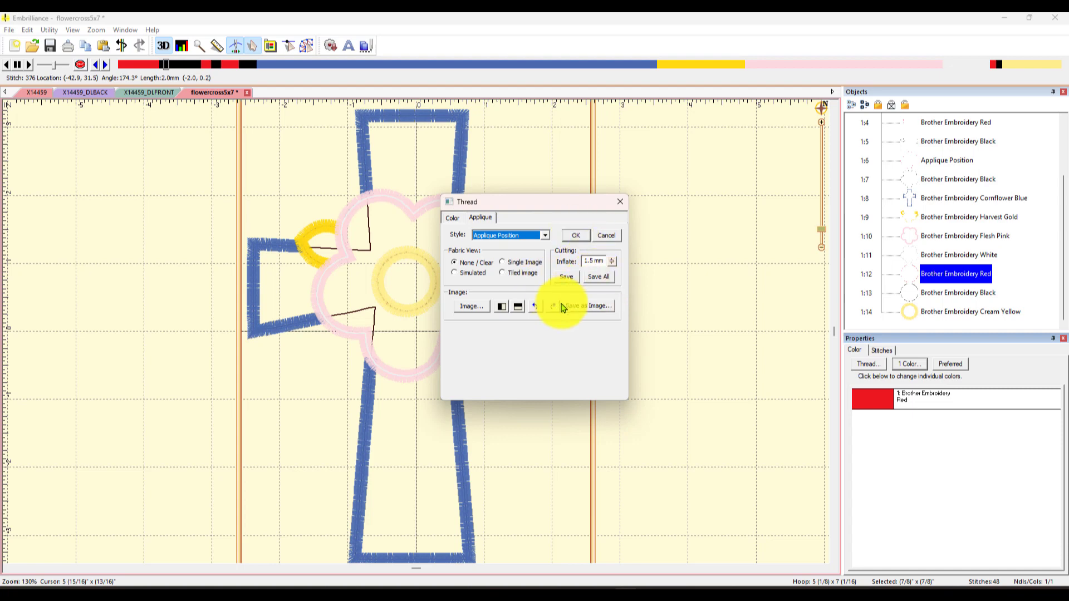
Step: Save the flower center's outline as the SVG cutting file flowercross5x7 in the PA-flowercross folder at 96 DPI, and close the thread settings
click(567, 278)
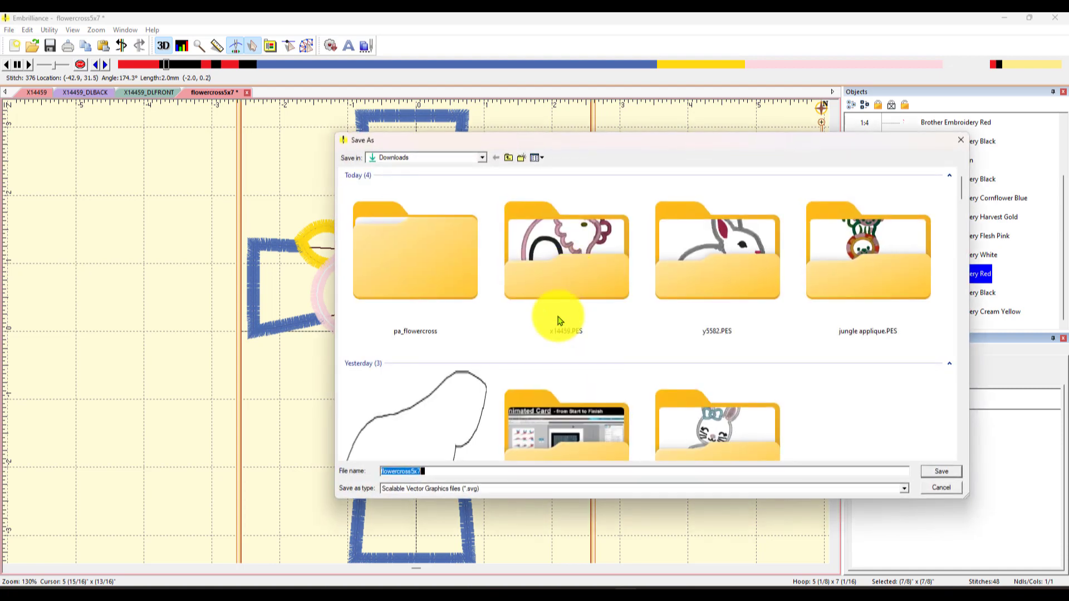
double_click(436, 288)
double_click(356, 200)
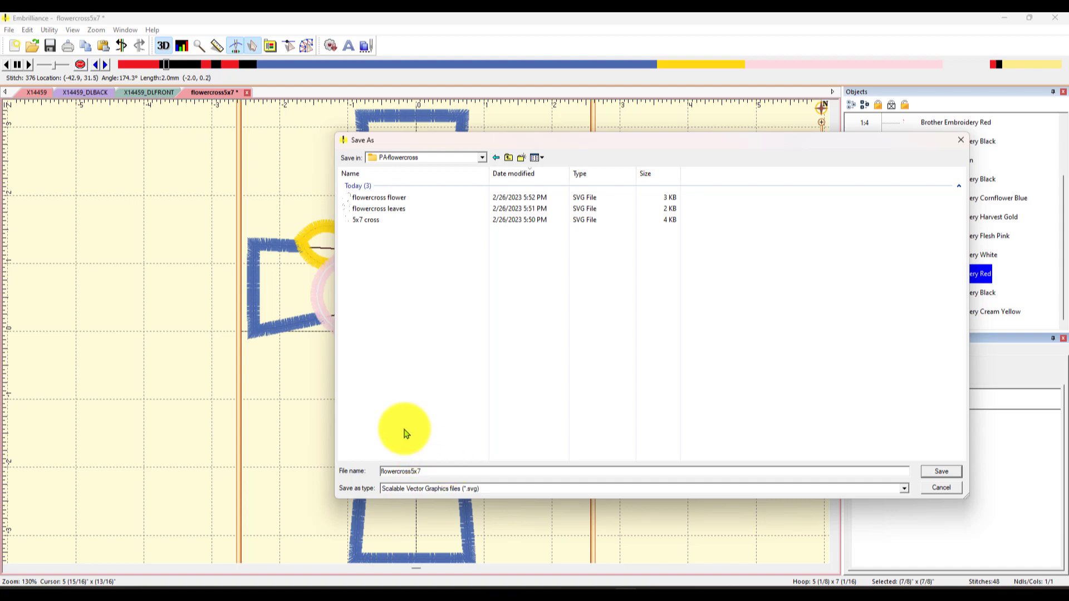
click(948, 472)
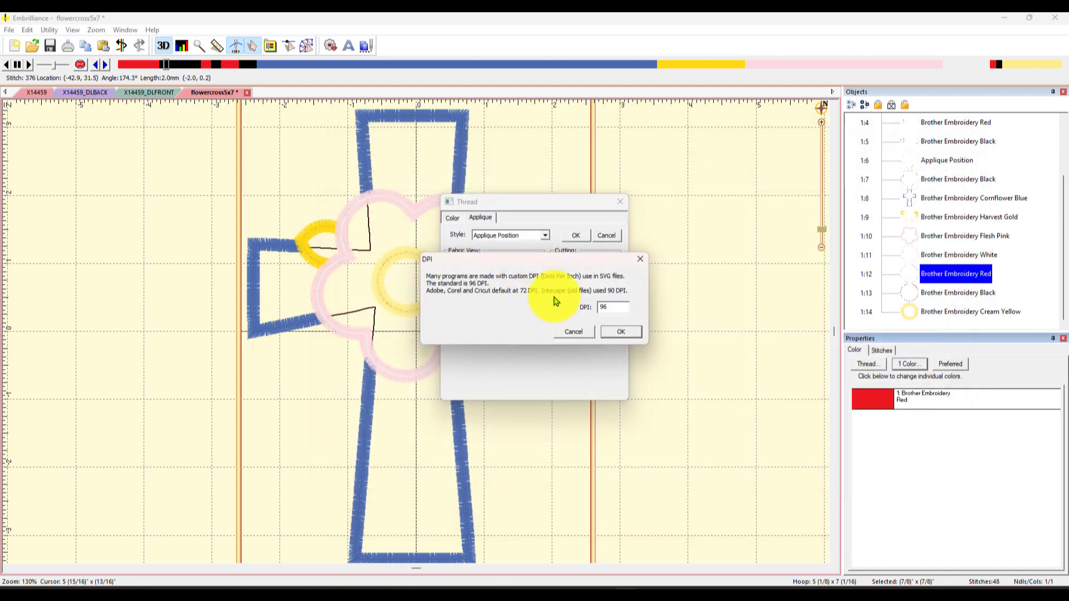
click(623, 332)
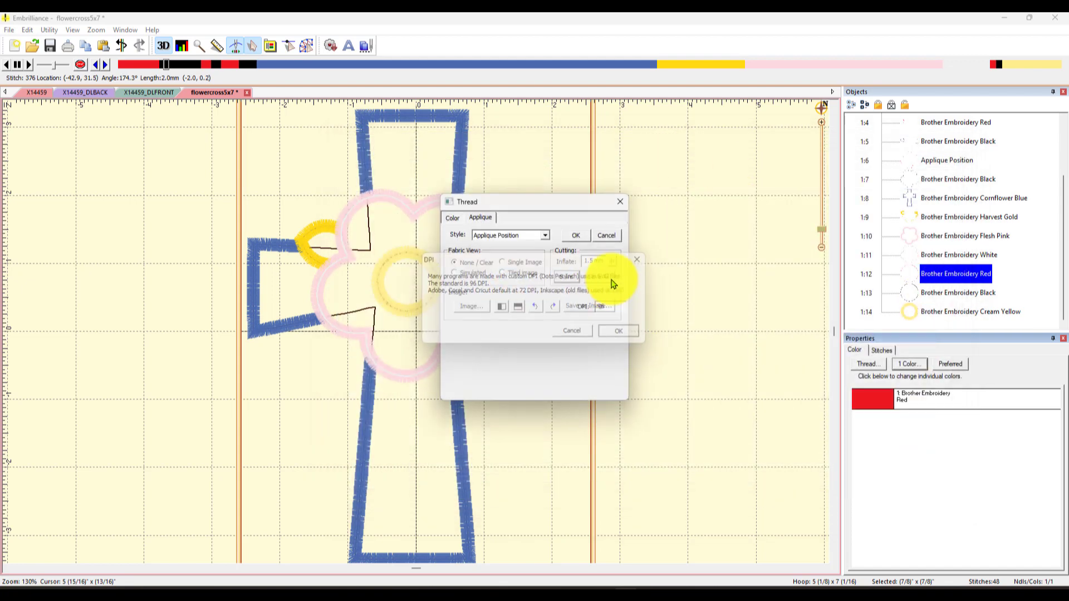
click(621, 203)
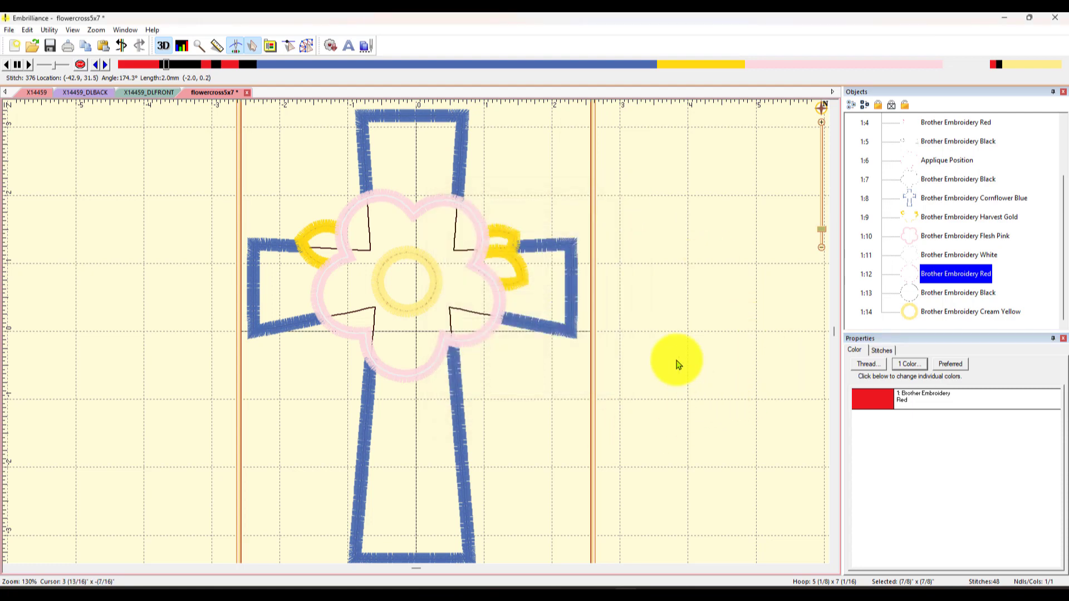